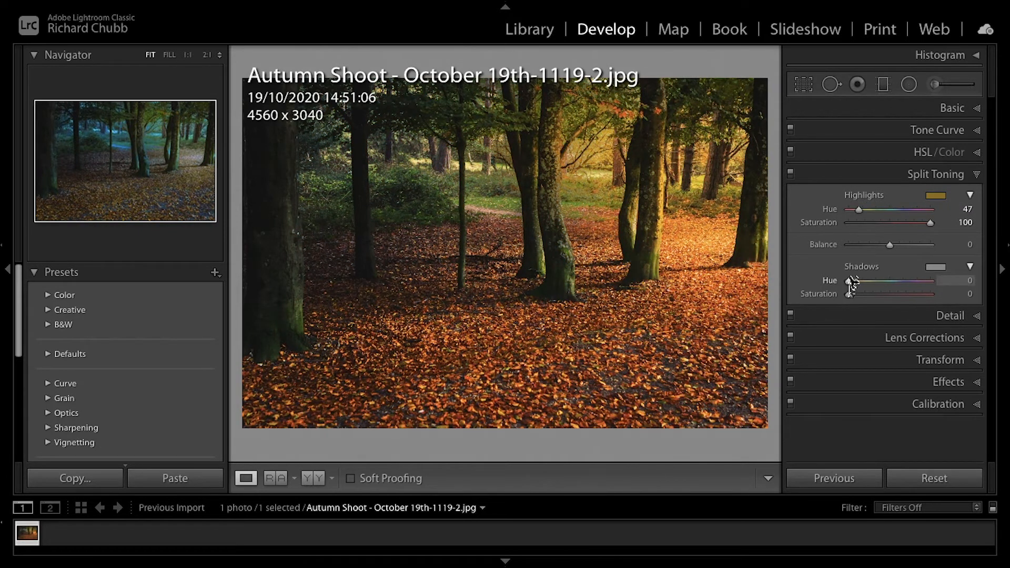
Raise the shadows saturation in Split Toning
{"action": "left_click_drag", "start_coordinate": [851, 294], "coordinate": [889, 295]}
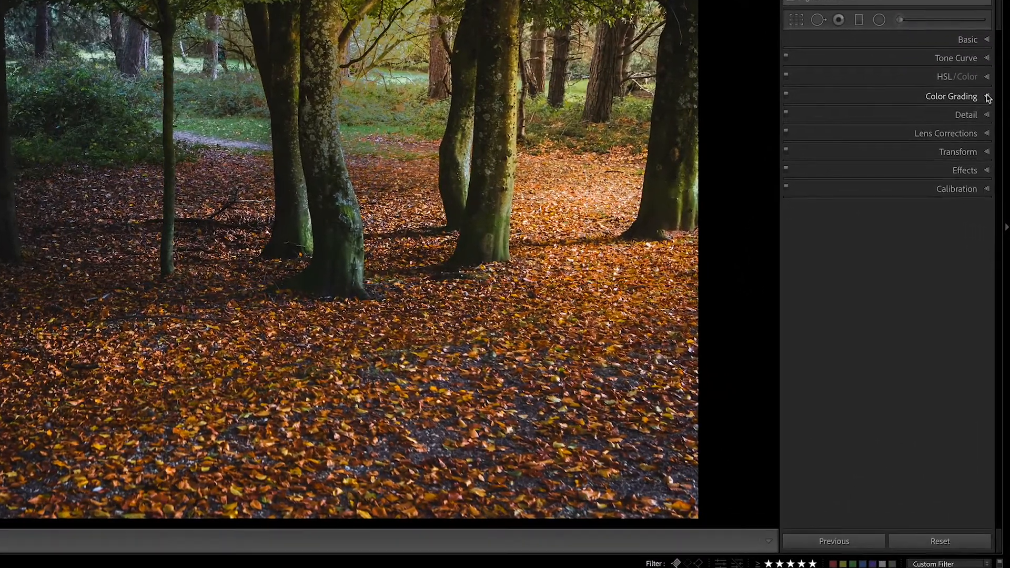
Open Color Grading and look through its three-wheel view and the separate Shadows, Midtones, Highlights and Global wheels
{"action": "left_click", "coordinate": [995, 156]}
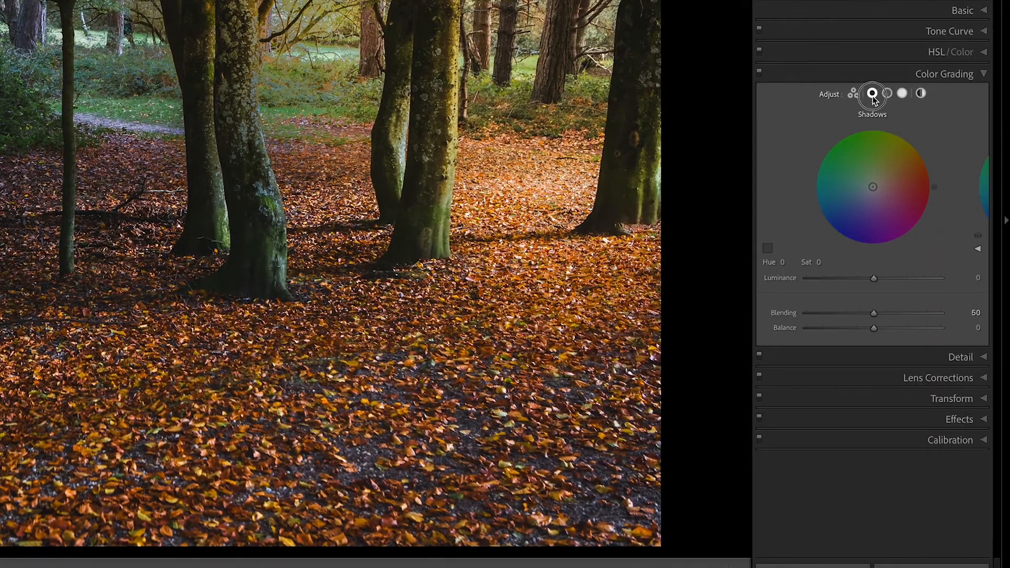
{"action": "left_click", "coordinate": [902, 93]}
{"action": "left_click", "coordinate": [888, 93]}
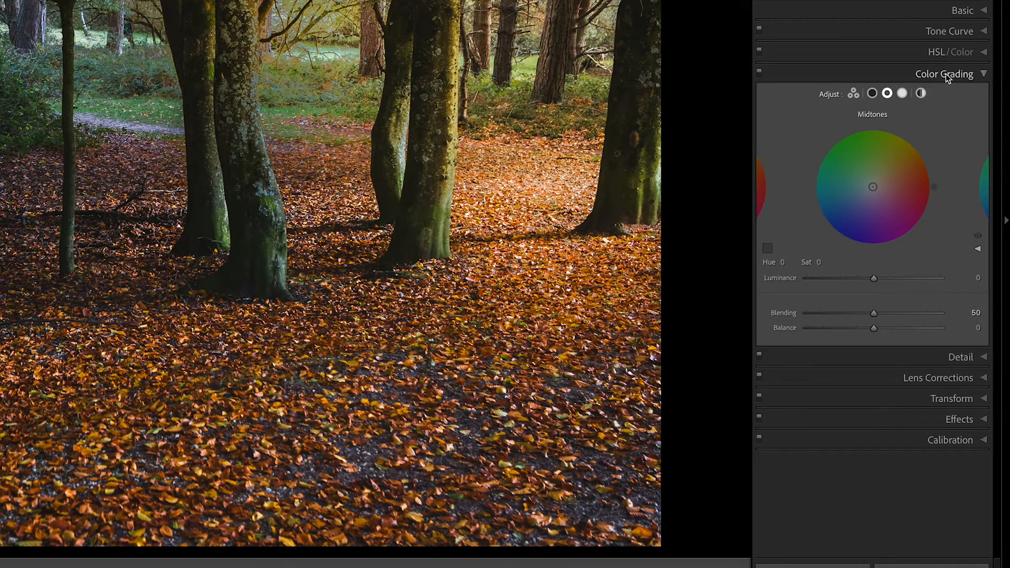
{"action": "left_click", "coordinate": [960, 76]}
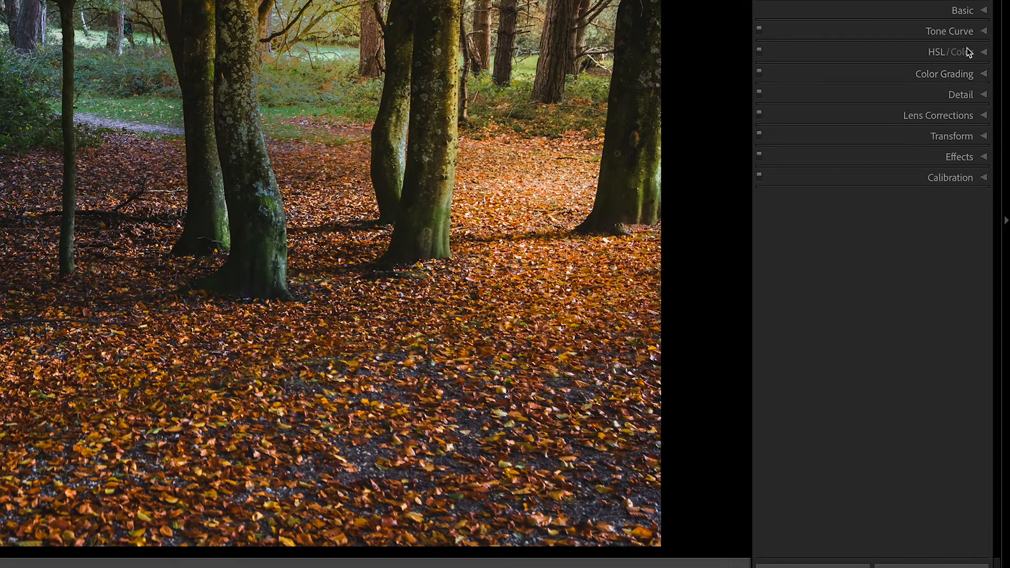
{"action": "left_click", "coordinate": [984, 75]}
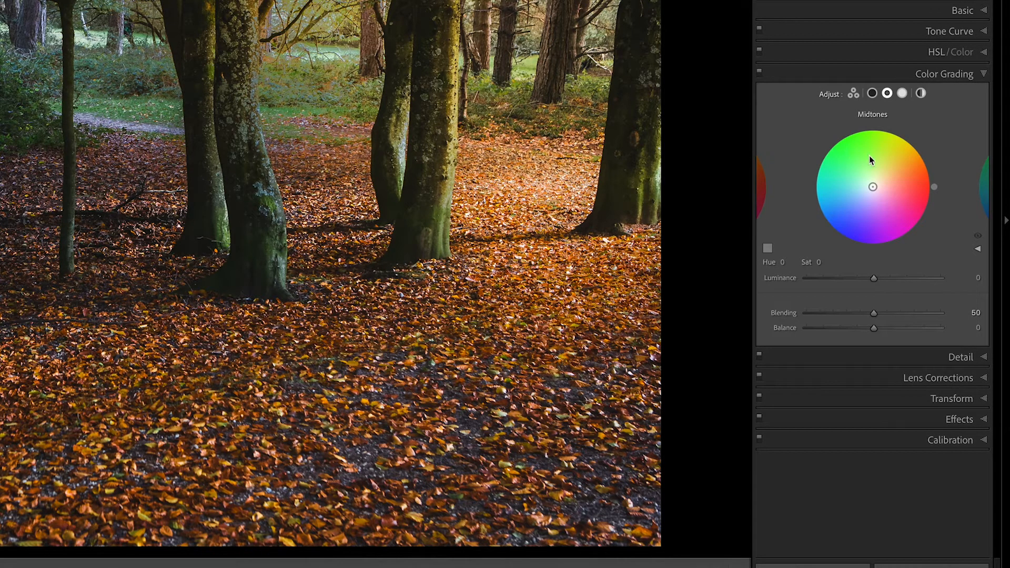
{"action": "left_click", "coordinate": [854, 95]}
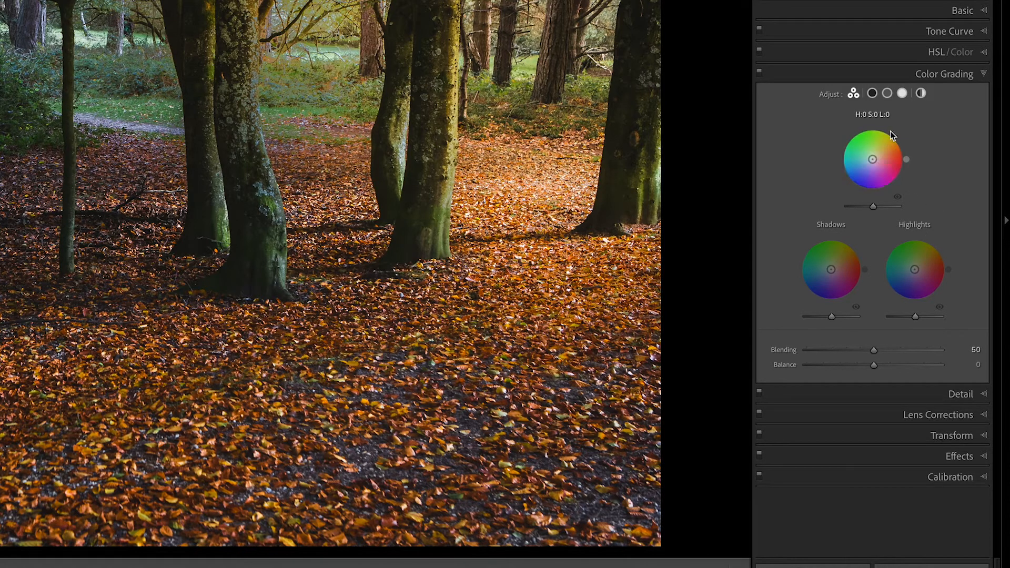
{"action": "left_click", "coordinate": [873, 93]}
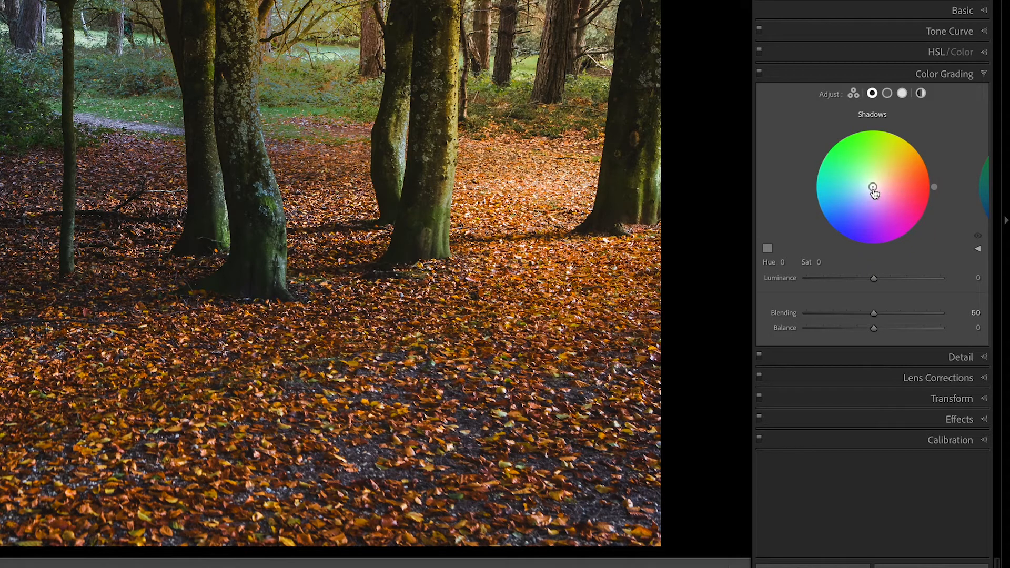
{"action": "left_click", "coordinate": [888, 93]}
{"action": "left_click", "coordinate": [902, 93]}
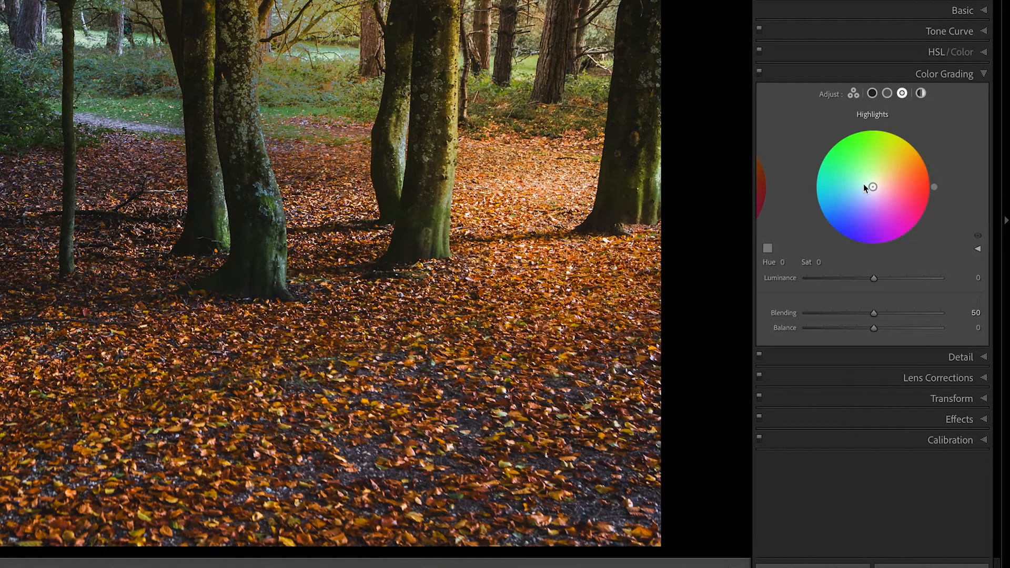
{"action": "left_click", "coordinate": [921, 95]}
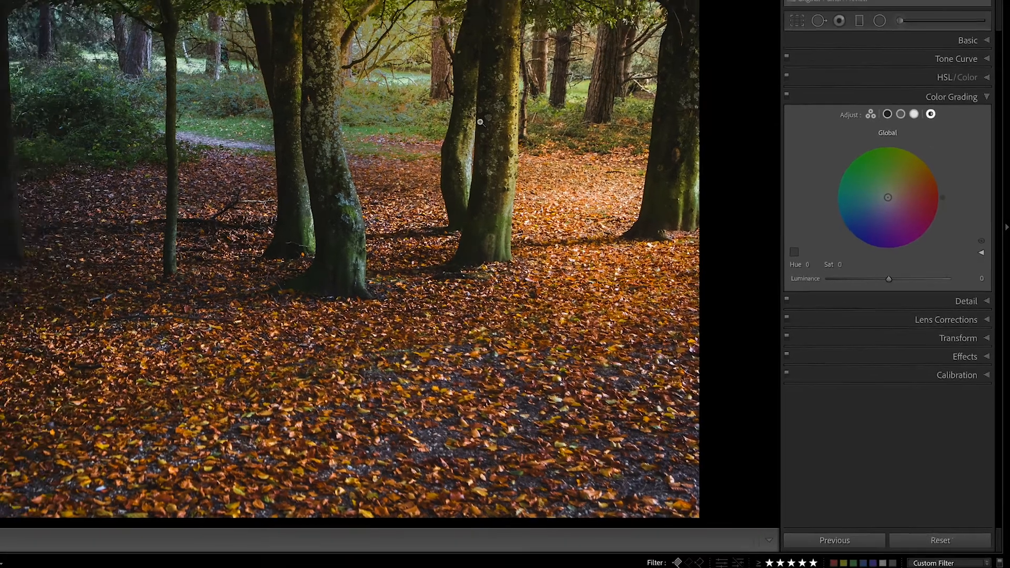
Try a strong red tint on the Global wheel, and reset the photo's develop settings
{"action": "left_click_drag", "start_coordinate": [888, 199], "coordinate": [927, 225]}
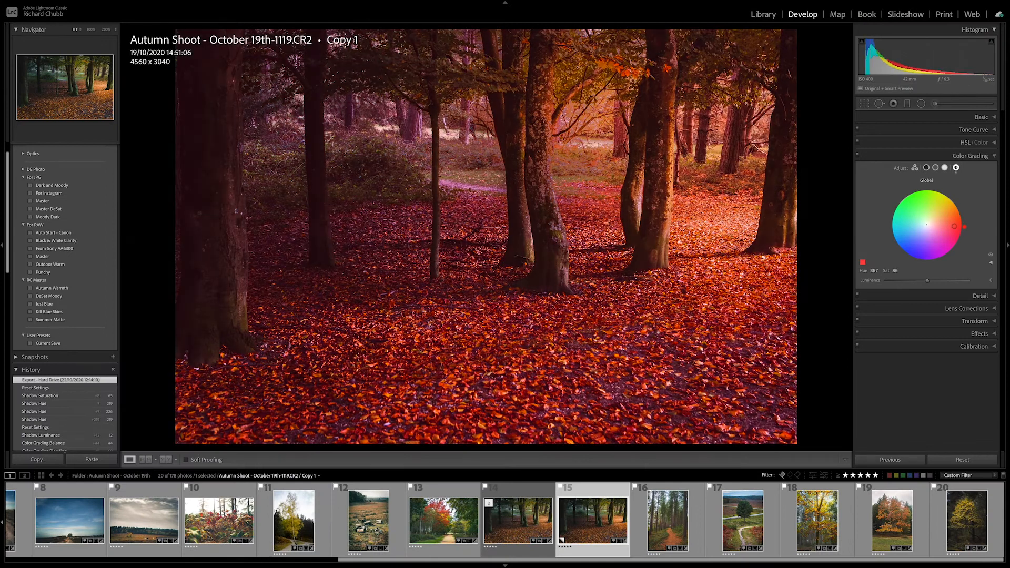
{"action": "key", "text": "ctrl+shift+r"}
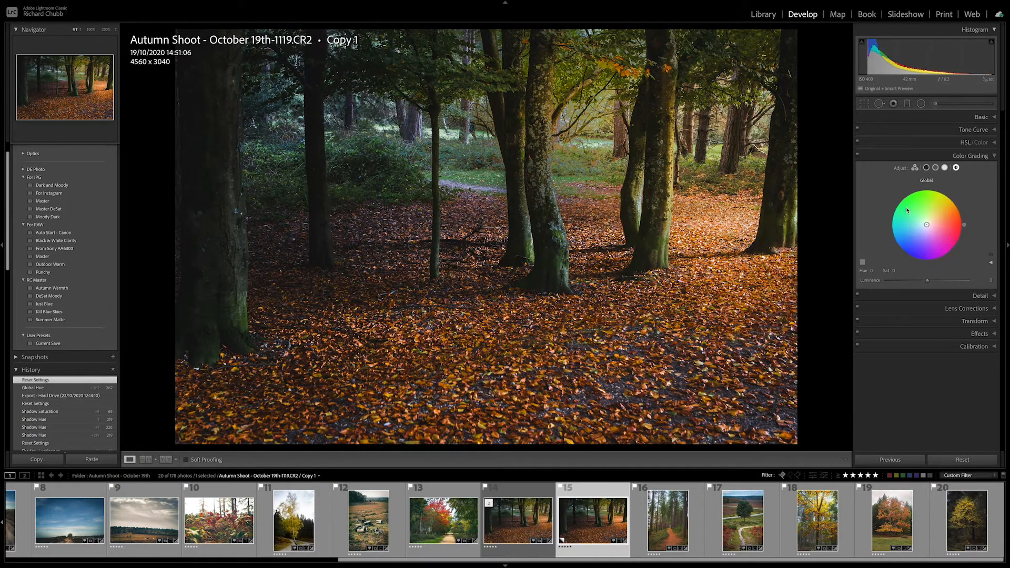
Try a magenta tint with hue 306 and a red tint with hue 353 on the Shadows wheel, both at saturation 100
{"action": "left_click", "coordinate": [926, 168]}
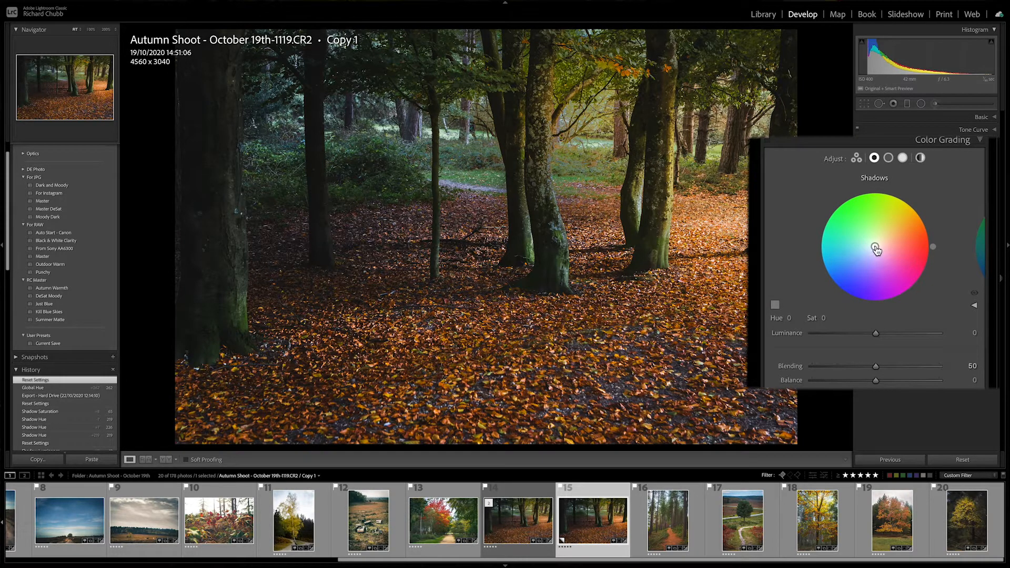
{"action": "mouse_move", "coordinate": [875, 249]}
{"action": "left_mouse_down"}
{"action": "mouse_move", "coordinate": [927, 248]}
{"action": "mouse_move", "coordinate": [913, 226]}
{"action": "mouse_move", "coordinate": [878, 221]}
{"action": "mouse_move", "coordinate": [880, 250]}
{"action": "mouse_move", "coordinate": [856, 280]}
{"action": "mouse_move", "coordinate": [875, 246]}
{"action": "left_mouse_up"}
{"action": "left_click_drag", "start_coordinate": [875, 246], "coordinate": [903, 286]}
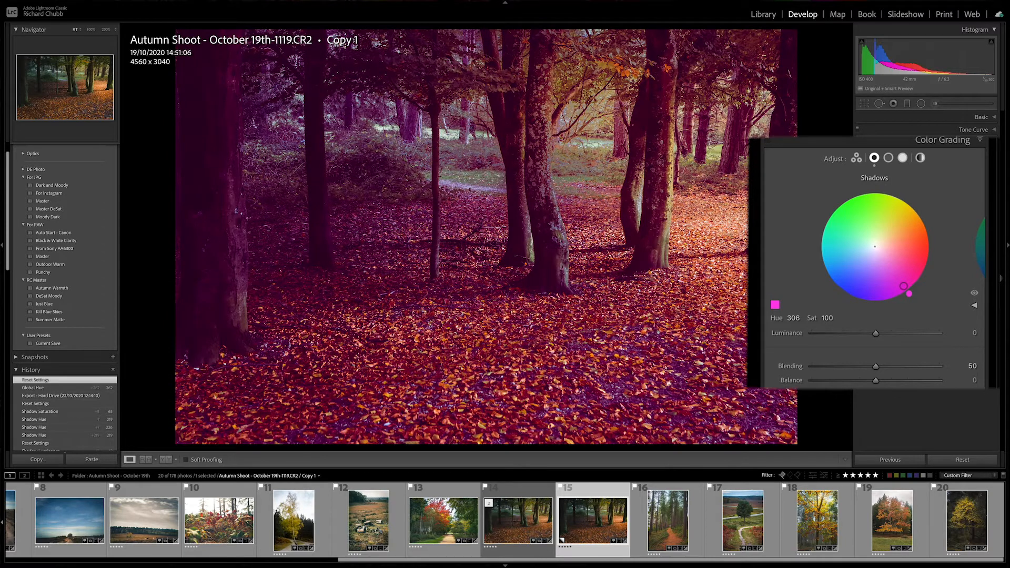
{"action": "left_click_drag", "start_coordinate": [903, 286], "coordinate": [877, 247]}
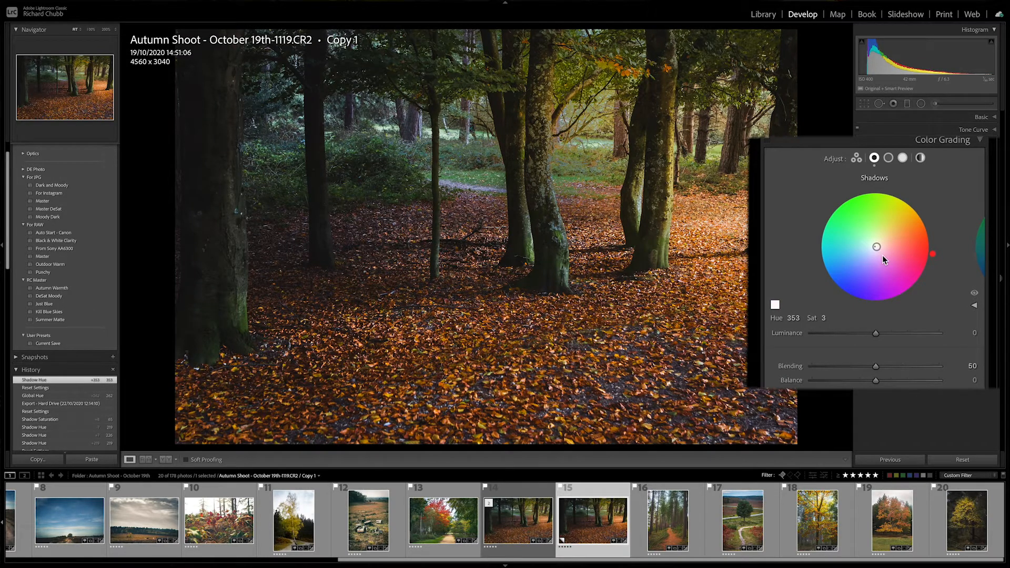
{"action": "left_click_drag", "start_coordinate": [878, 248], "coordinate": [923, 253]}
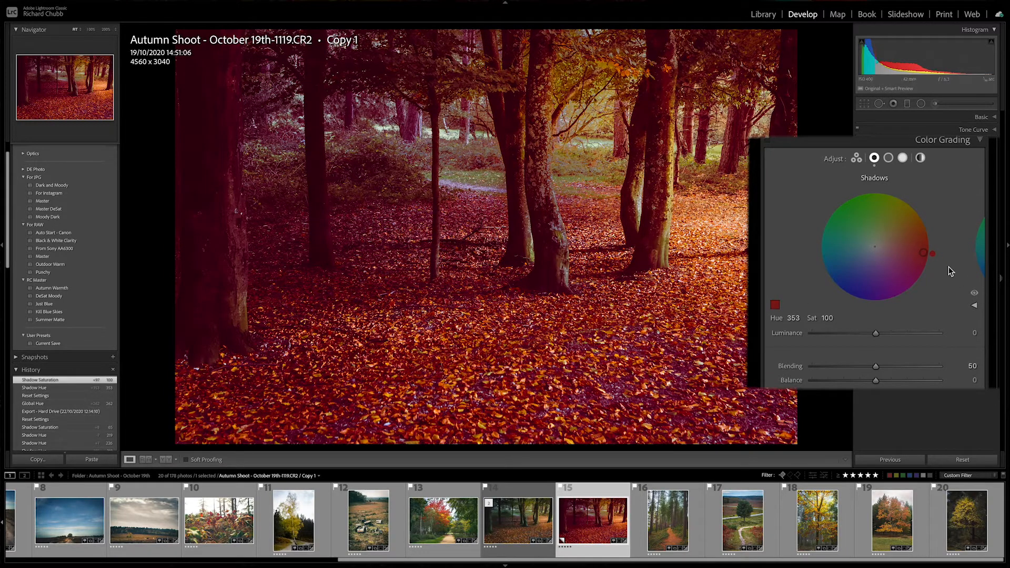
Tint the shadows blue with hue 215 and saturation 69
{"action": "left_click_drag", "start_coordinate": [933, 253], "coordinate": [825, 275]}
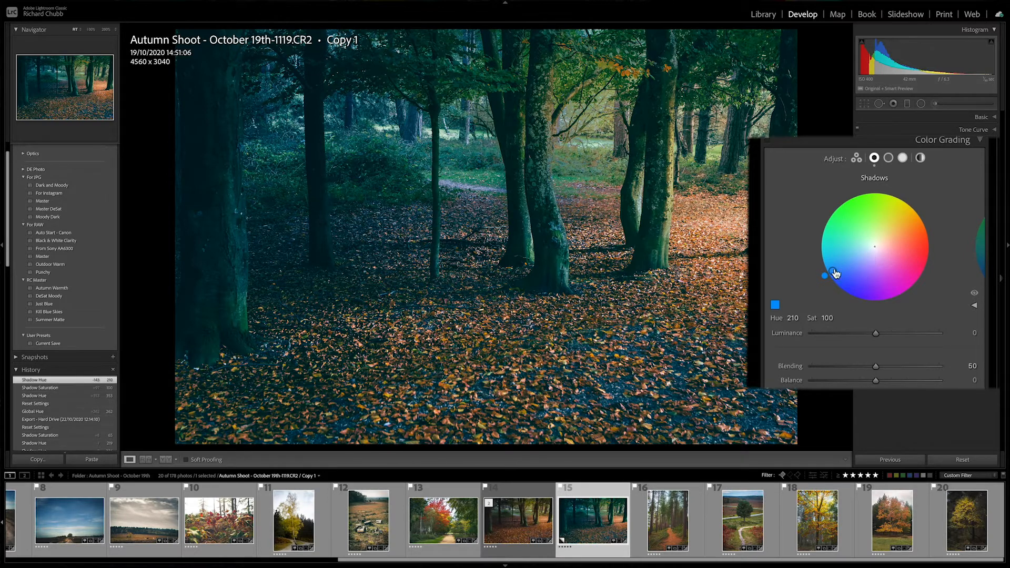
{"action": "left_click_drag", "start_coordinate": [838, 273], "coordinate": [832, 280]}
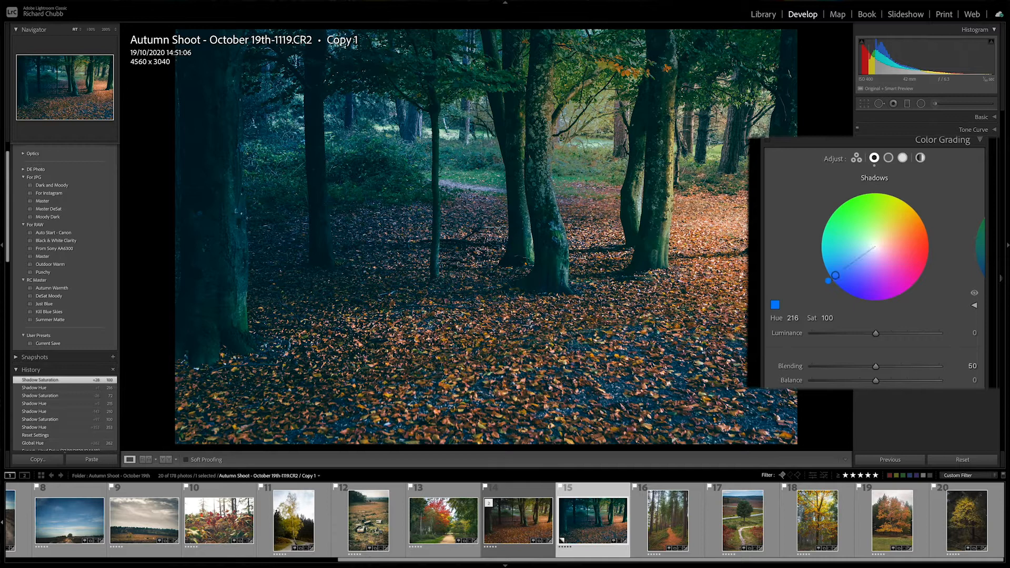
{"action": "left_click_drag", "start_coordinate": [835, 275], "coordinate": [853, 263]}
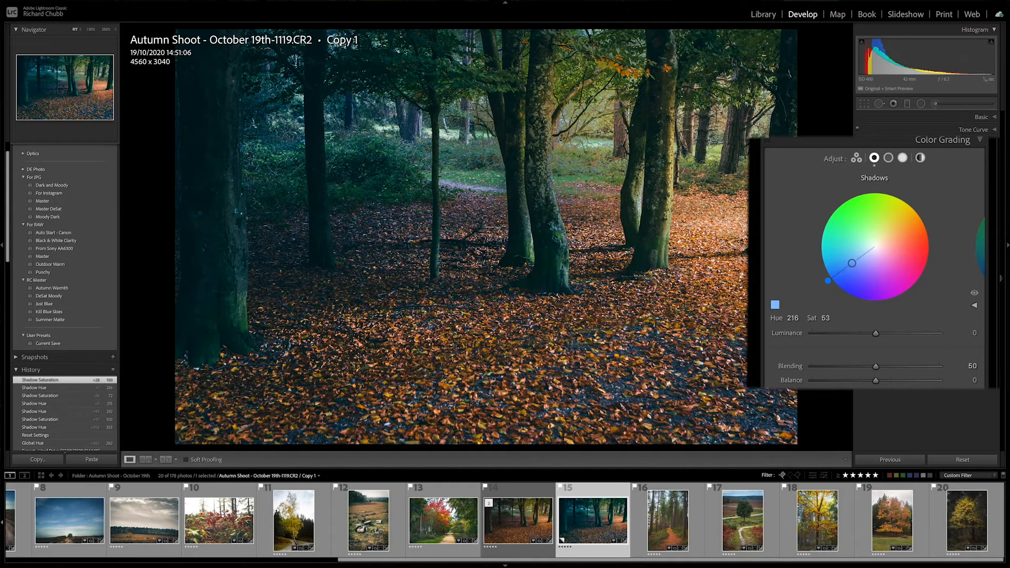
{"action": "mouse_move", "coordinate": [851, 264]}
{"action": "left_mouse_down"}
{"action": "mouse_move", "coordinate": [840, 274]}
{"action": "mouse_move", "coordinate": [856, 285]}
{"action": "mouse_move", "coordinate": [836, 272]}
{"action": "left_mouse_up"}
{"action": "right_click", "coordinate": [836, 267]}
{"action": "key", "text": "Escape"}
{"action": "mouse_move", "coordinate": [837, 272]}
{"action": "left_mouse_down"}
{"action": "mouse_move", "coordinate": [872, 265]}
{"action": "mouse_move", "coordinate": [857, 274]}
{"action": "mouse_move", "coordinate": [868, 251]}
{"action": "mouse_move", "coordinate": [846, 266]}
{"action": "left_mouse_up"}
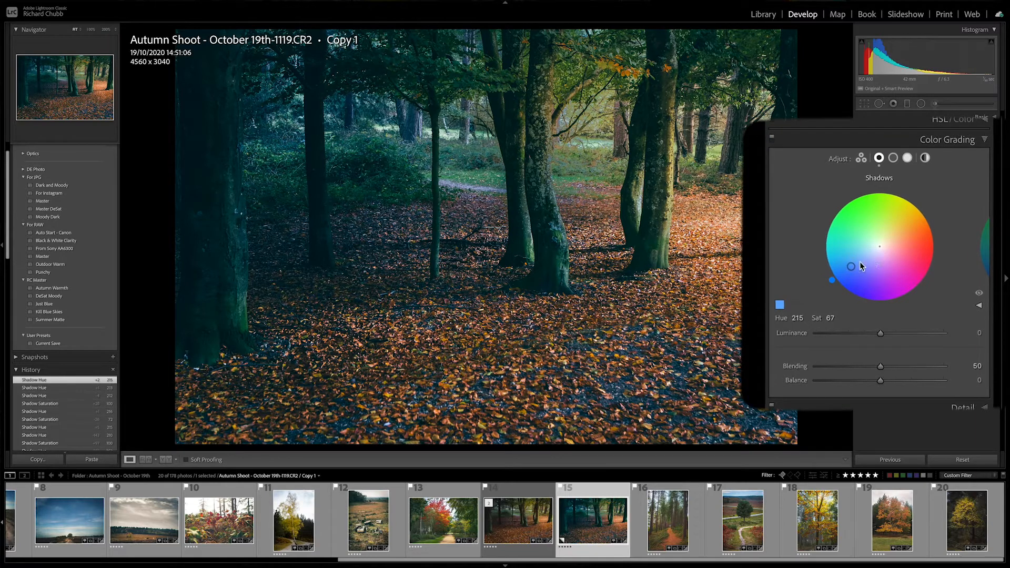
{"action": "left_click_drag", "start_coordinate": [854, 270], "coordinate": [851, 268]}
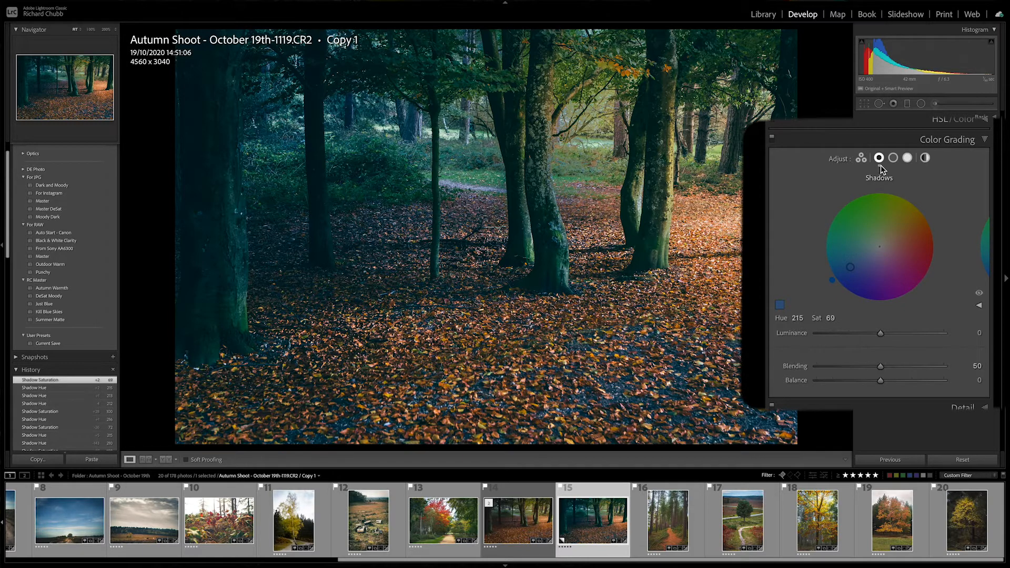
Toggle the Shadows grading off and on to compare the photo with and without the tint
{"action": "left_click", "coordinate": [980, 296]}
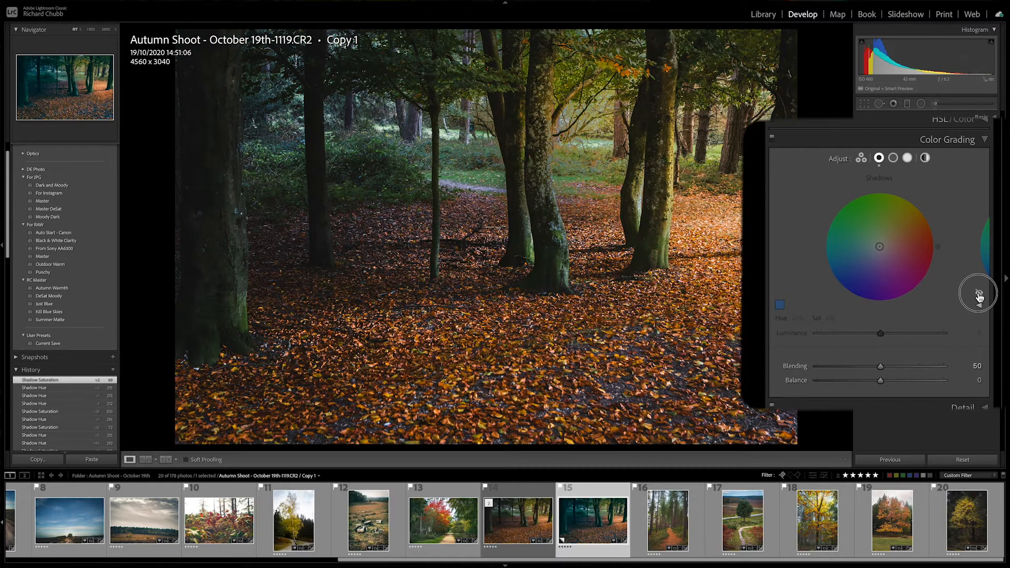
{"action": "left_click", "coordinate": [979, 296]}
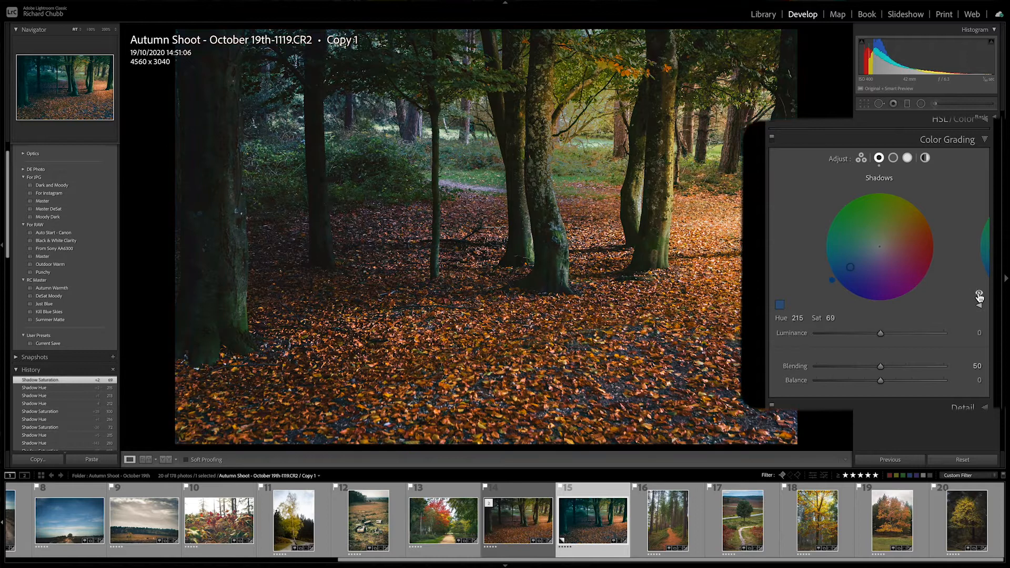
{"action": "left_click", "coordinate": [979, 297]}
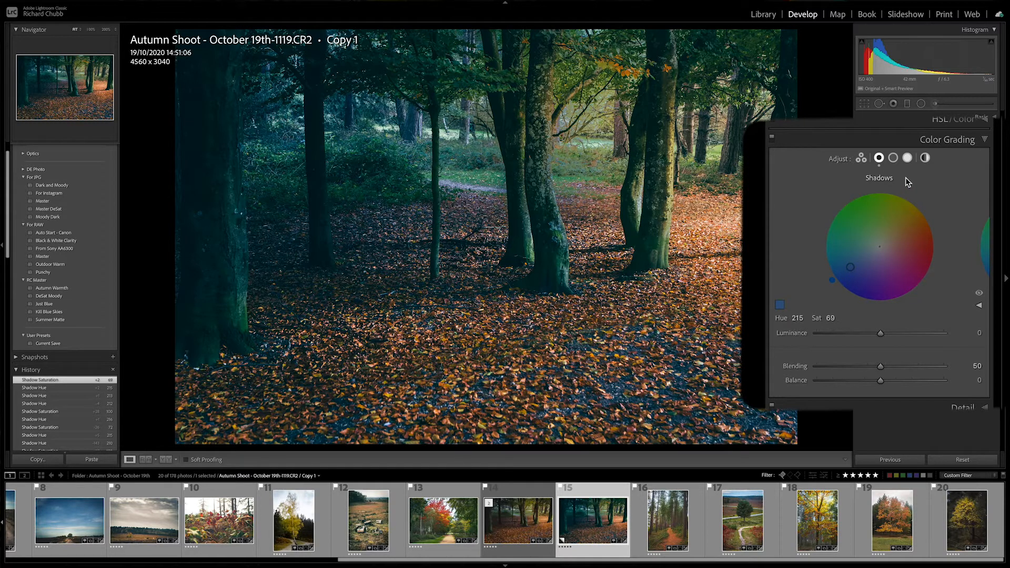
Tint the midtones green with hue 107 and saturation 41, and the highlights orange with hue 22 and saturation 58
{"action": "left_click", "coordinate": [894, 159]}
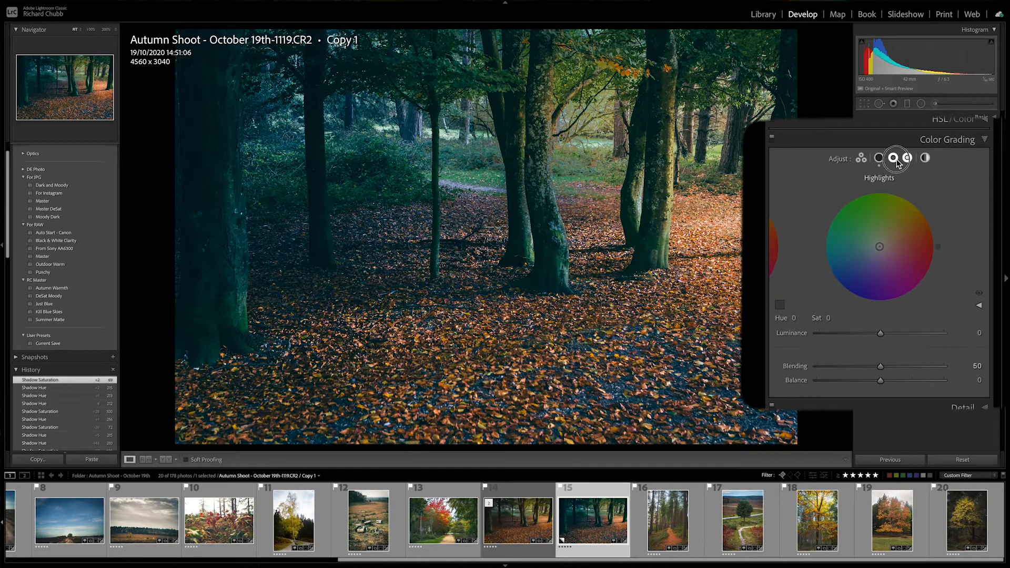
{"action": "mouse_move", "coordinate": [880, 246]}
{"action": "left_mouse_down"}
{"action": "mouse_move", "coordinate": [864, 200]}
{"action": "mouse_move", "coordinate": [873, 225]}
{"action": "left_mouse_up"}
{"action": "left_click", "coordinate": [907, 158]}
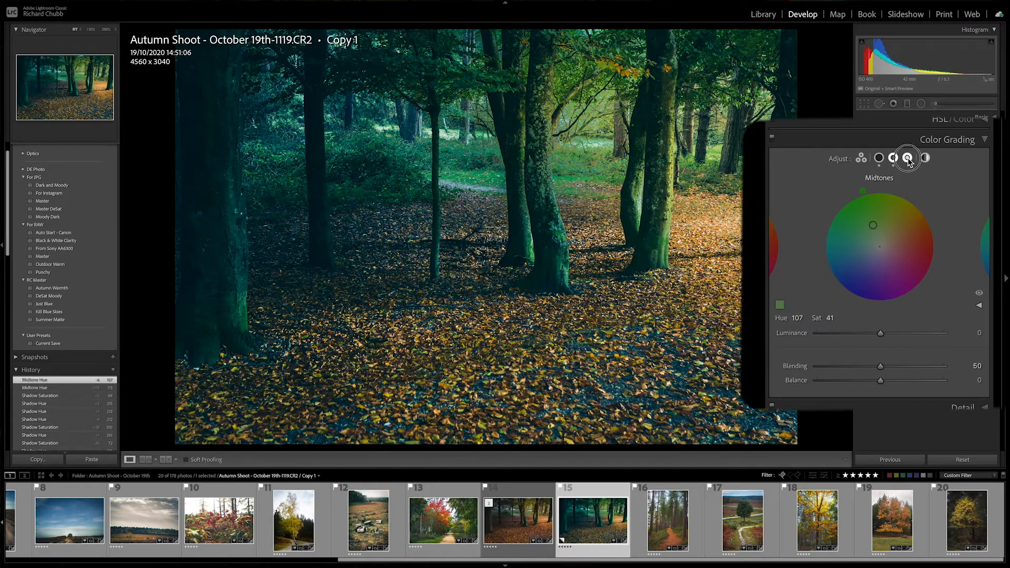
{"action": "mouse_move", "coordinate": [886, 244]}
{"action": "left_mouse_down"}
{"action": "mouse_move", "coordinate": [932, 251]}
{"action": "mouse_move", "coordinate": [919, 210]}
{"action": "mouse_move", "coordinate": [925, 228]}
{"action": "mouse_move", "coordinate": [908, 236]}
{"action": "left_mouse_up"}
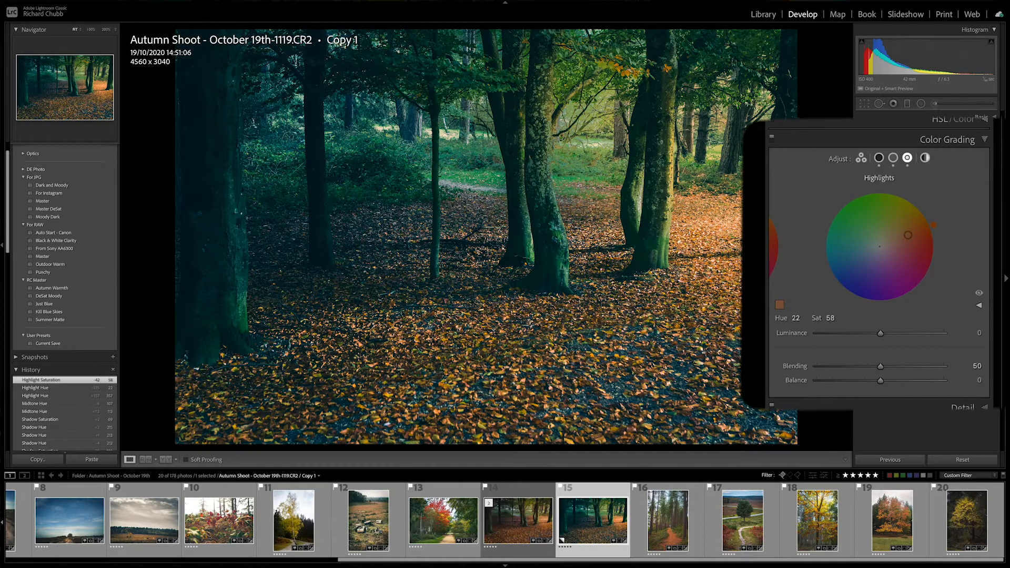
Switch the whole Color Grading effect off and on repeatedly to compare the photo before and after, leaving it enabled
{"action": "left_click", "coordinate": [772, 138]}
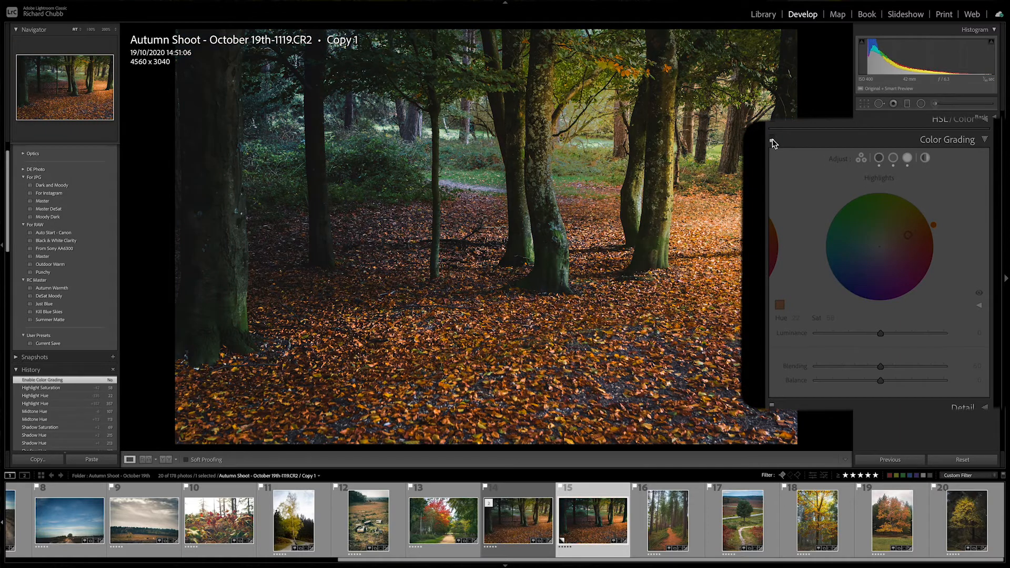
{"action": "left_click", "coordinate": [772, 138]}
{"action": "left_click", "coordinate": [772, 138]}
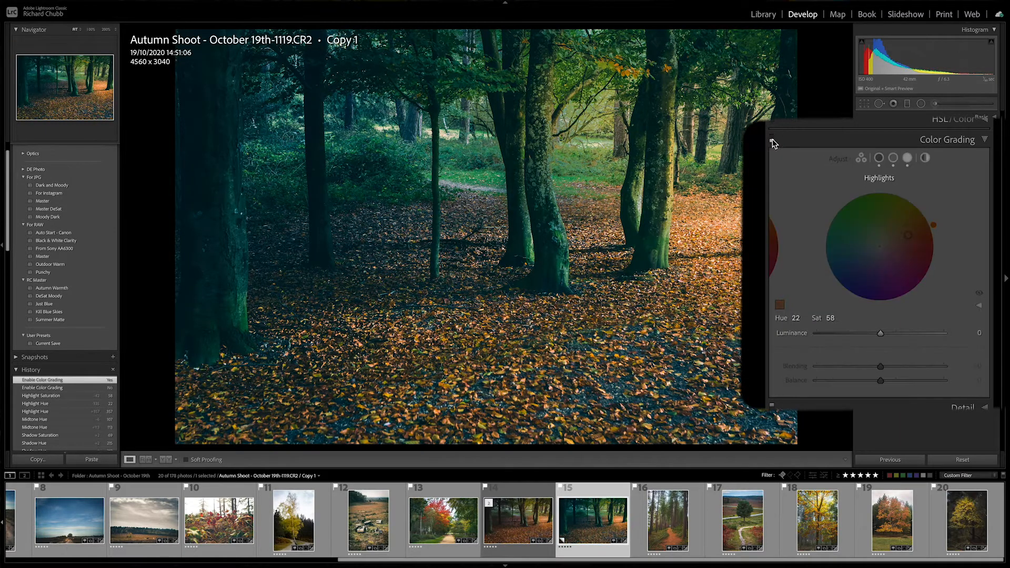
{"action": "left_click", "coordinate": [772, 138]}
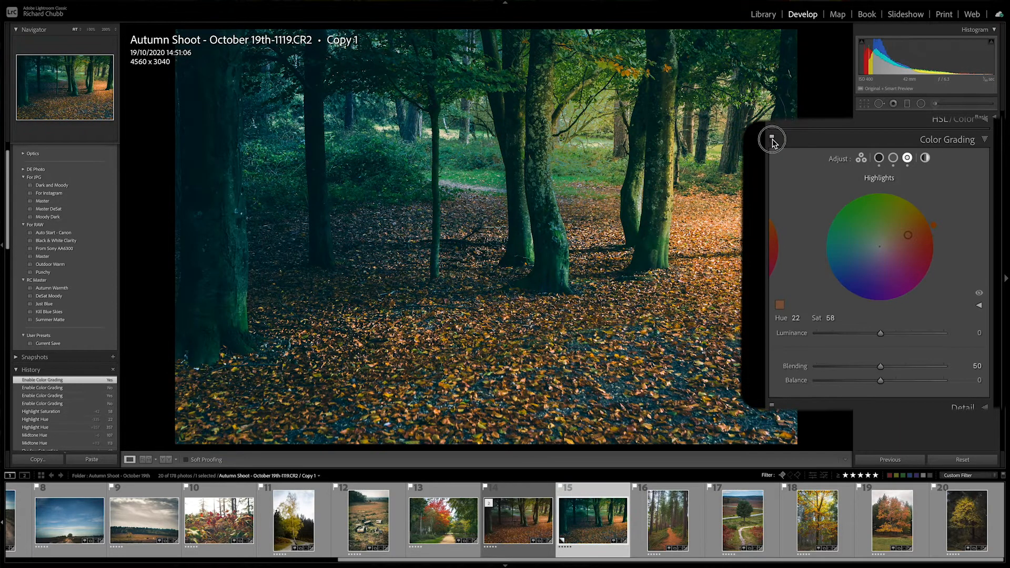
{"action": "left_click", "coordinate": [772, 138]}
{"action": "left_click", "coordinate": [772, 137]}
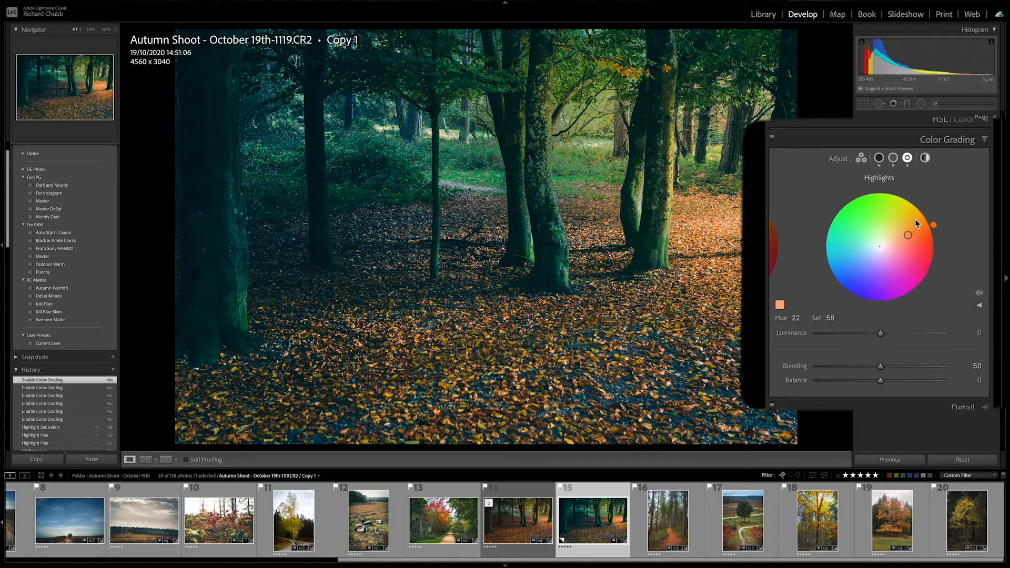
Expand the Hue and Saturation sliders for the shadows, try a lower hue, and undo that change
{"action": "left_click", "coordinate": [878, 157]}
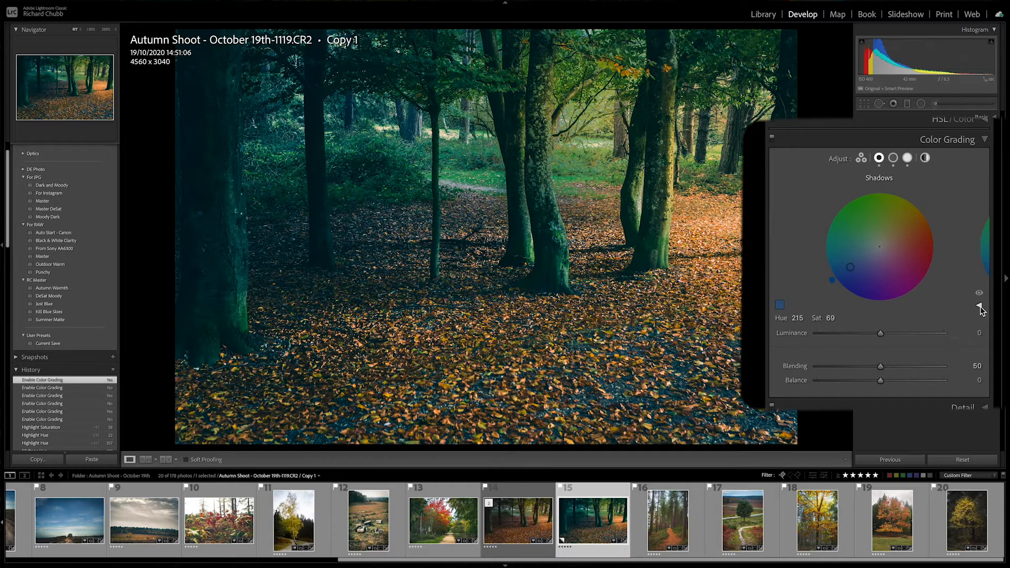
{"action": "left_click", "coordinate": [979, 307]}
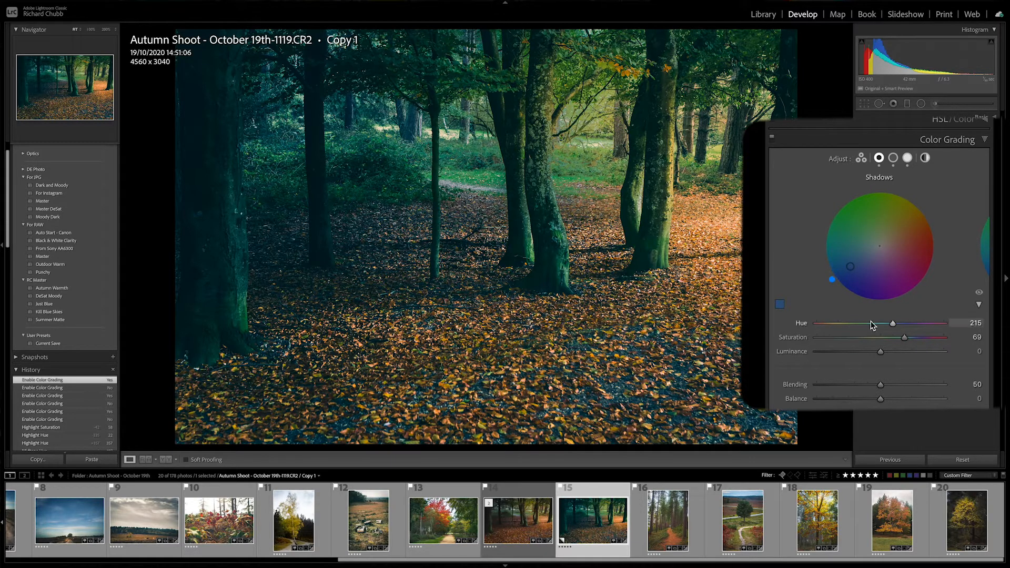
{"action": "left_click_drag", "start_coordinate": [893, 324], "coordinate": [866, 330]}
{"action": "key", "text": "ctrl+z"}
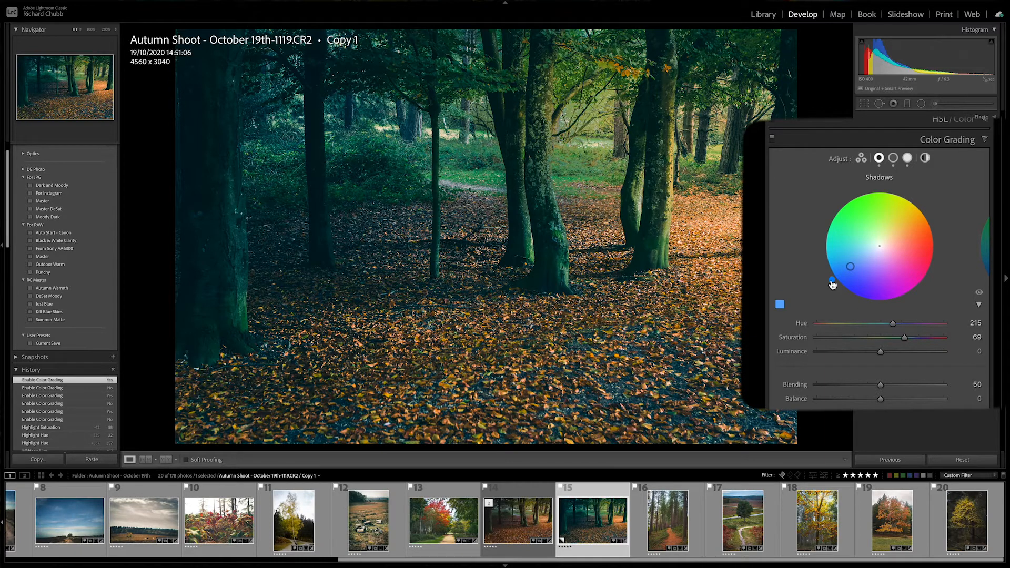
Set the shadows saturation to 85
{"action": "left_click_drag", "start_coordinate": [905, 338], "coordinate": [925, 344]}
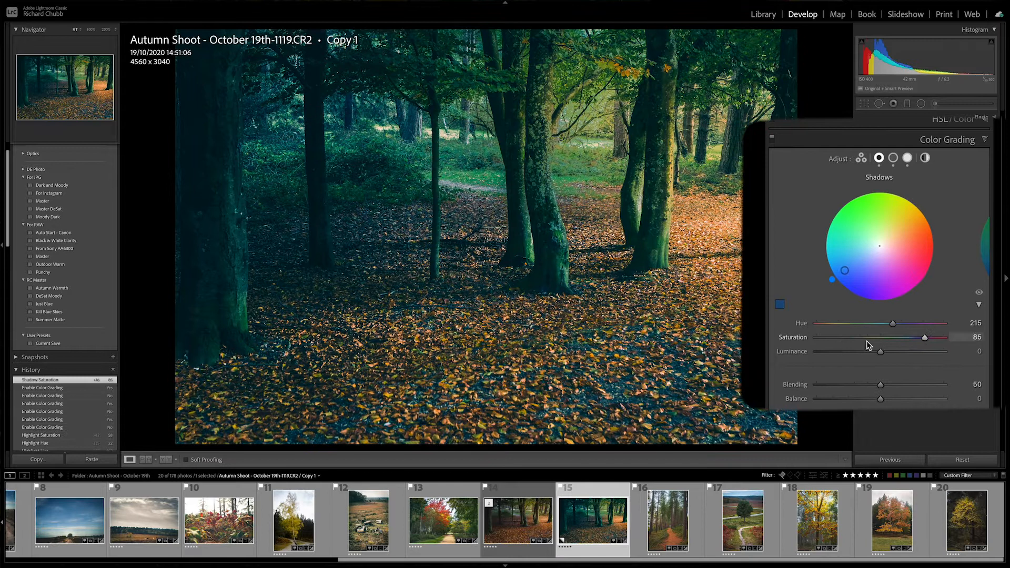
{"action": "left_click", "coordinate": [847, 275]}
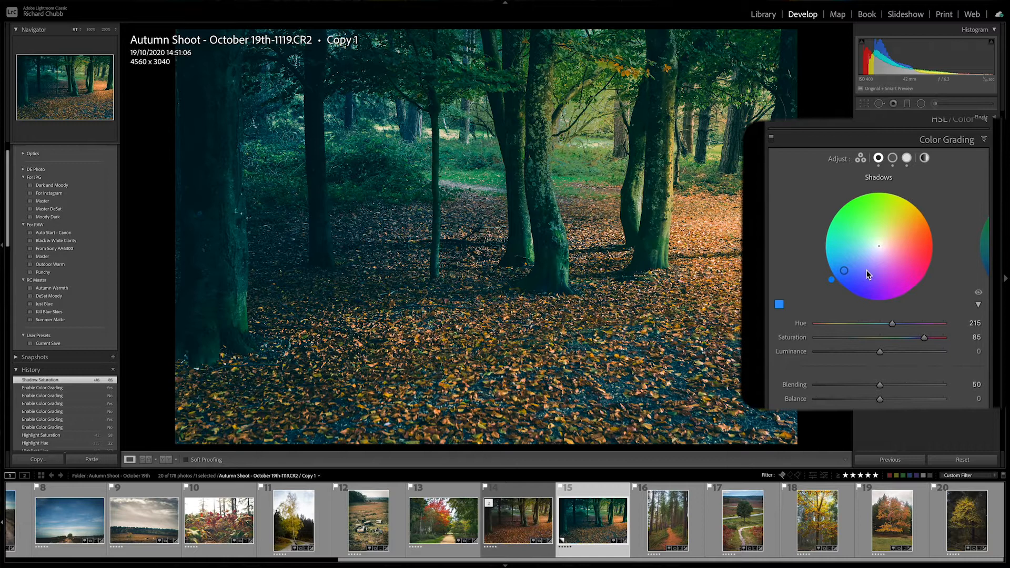
Try a shadows luminance of -10, undo it, and set Blending to 49
{"action": "mouse_move", "coordinate": [880, 351]}
{"action": "left_mouse_down"}
{"action": "mouse_move", "coordinate": [934, 351]}
{"action": "mouse_move", "coordinate": [816, 351]}
{"action": "mouse_move", "coordinate": [926, 350]}
{"action": "mouse_move", "coordinate": [873, 354]}
{"action": "left_mouse_up"}
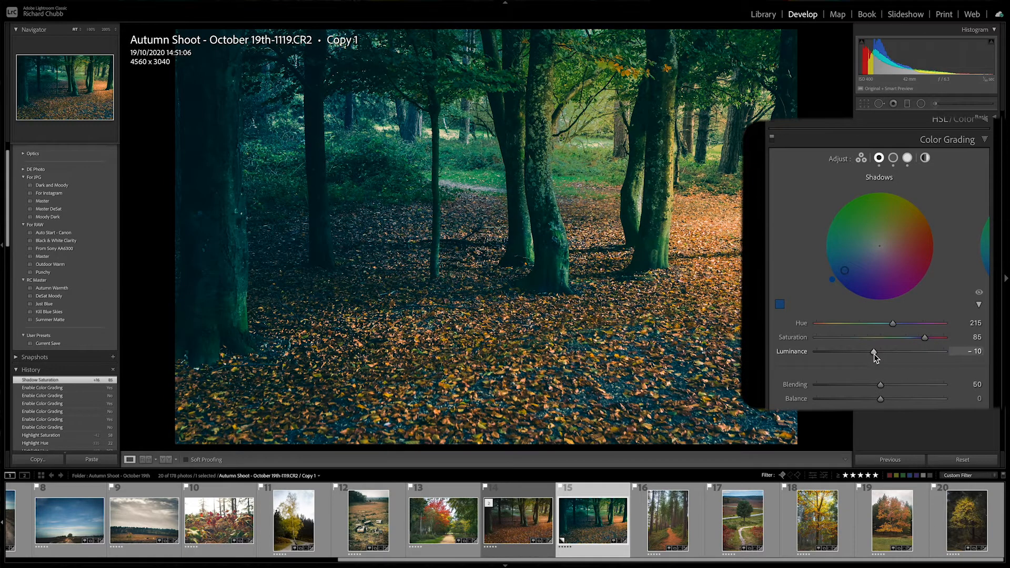
{"action": "key", "text": "ctrl+z"}
{"action": "left_click_drag", "start_coordinate": [880, 387], "coordinate": [879, 388]}
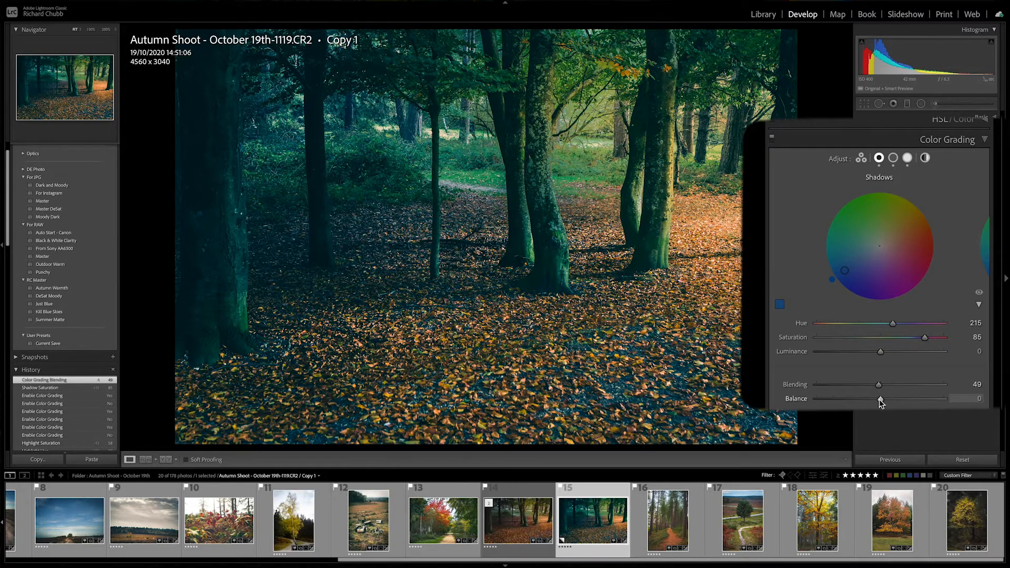
Show all three wheels and set midtones saturation to 100, shadows to hue 234 with saturation 100, and highlights to red with saturation 100
{"action": "left_click", "coordinate": [863, 160]}
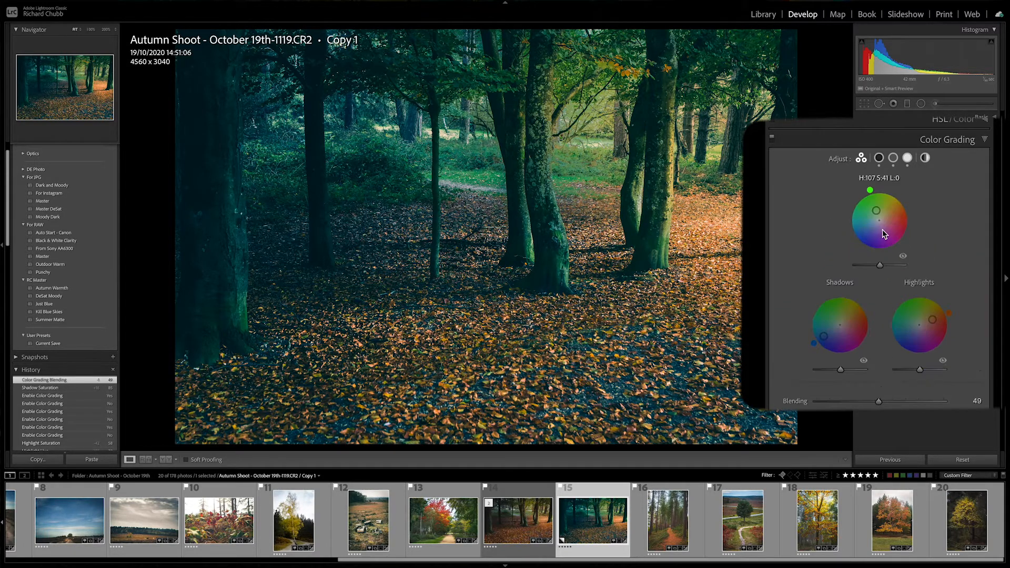
{"action": "left_click_drag", "start_coordinate": [876, 212], "coordinate": [874, 211]}
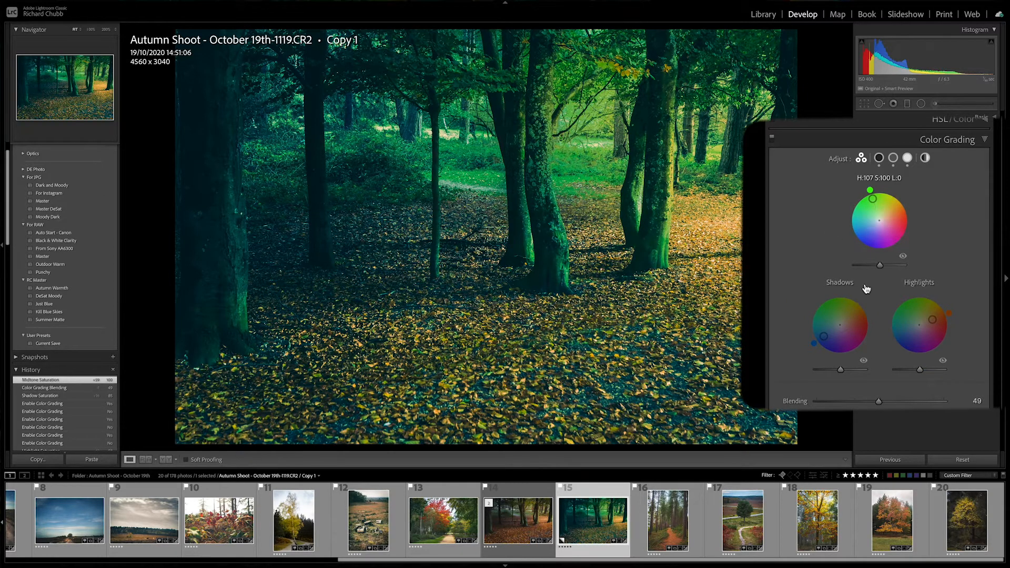
{"action": "left_click_drag", "start_coordinate": [823, 336], "coordinate": [827, 344]}
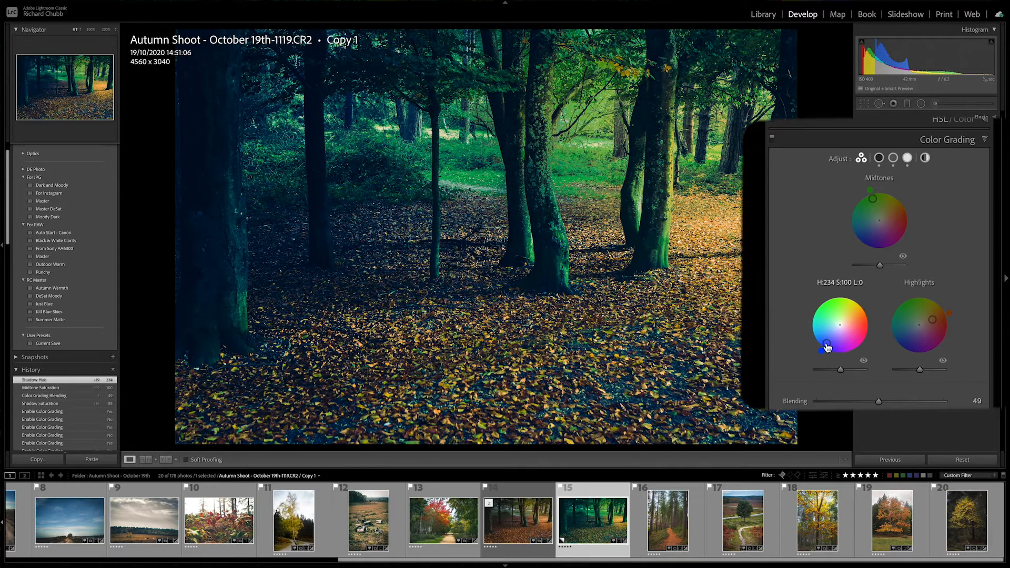
{"action": "left_click_drag", "start_coordinate": [949, 314], "coordinate": [942, 326]}
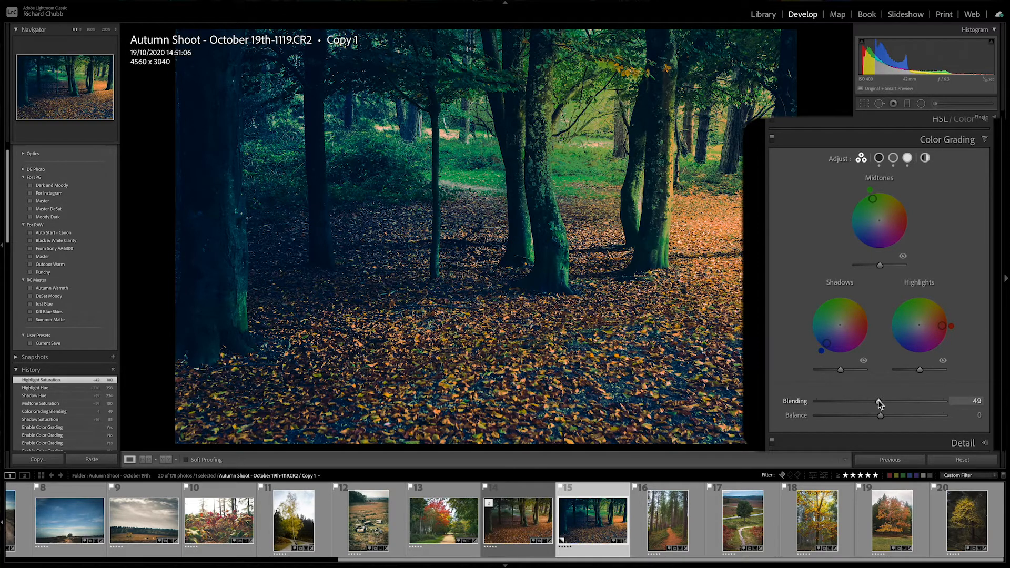
Try Blending at its minimum and at 100 with all three tints active, and undo the change
{"action": "left_click_drag", "start_coordinate": [879, 403], "coordinate": [792, 407]}
{"action": "left_click_drag", "start_coordinate": [790, 409], "coordinate": [997, 402]}
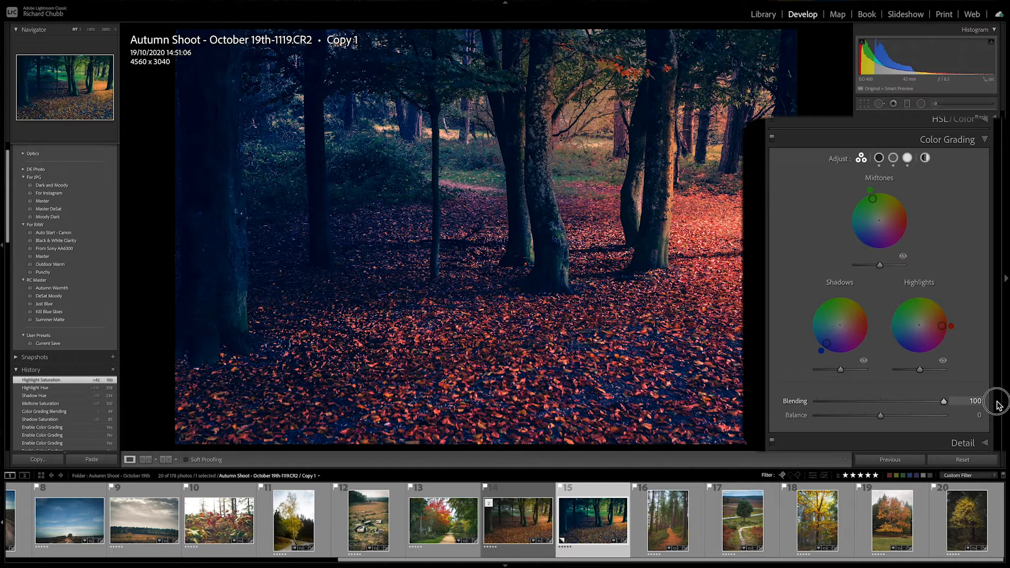
{"action": "left_click_drag", "start_coordinate": [998, 405], "coordinate": [868, 412]}
{"action": "key", "text": "ctrl+z"}
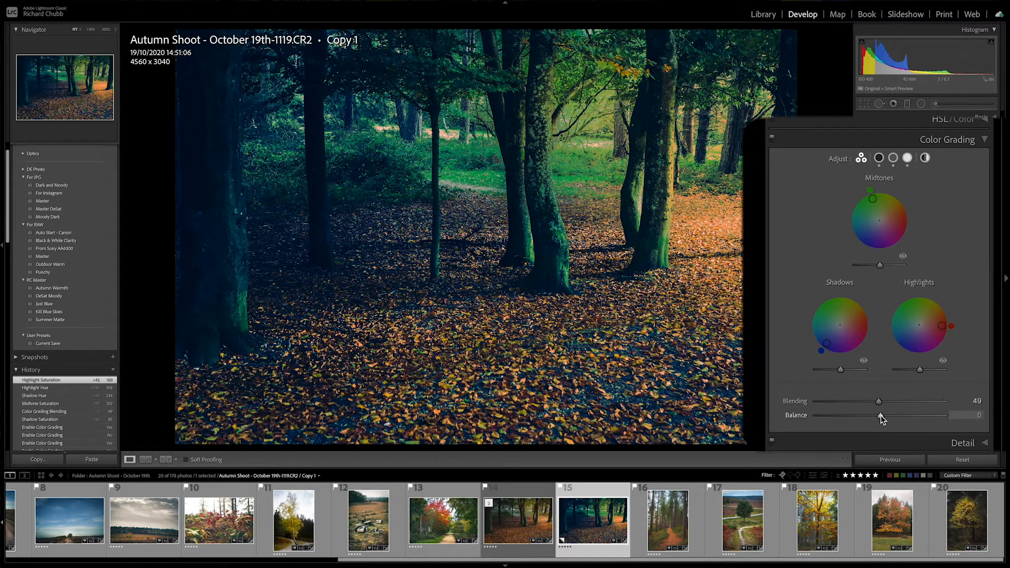
Reset the midtones wheel, try Blending at 100, 0 and 43, and undo these Blending changes
{"action": "double_click", "coordinate": [873, 198]}
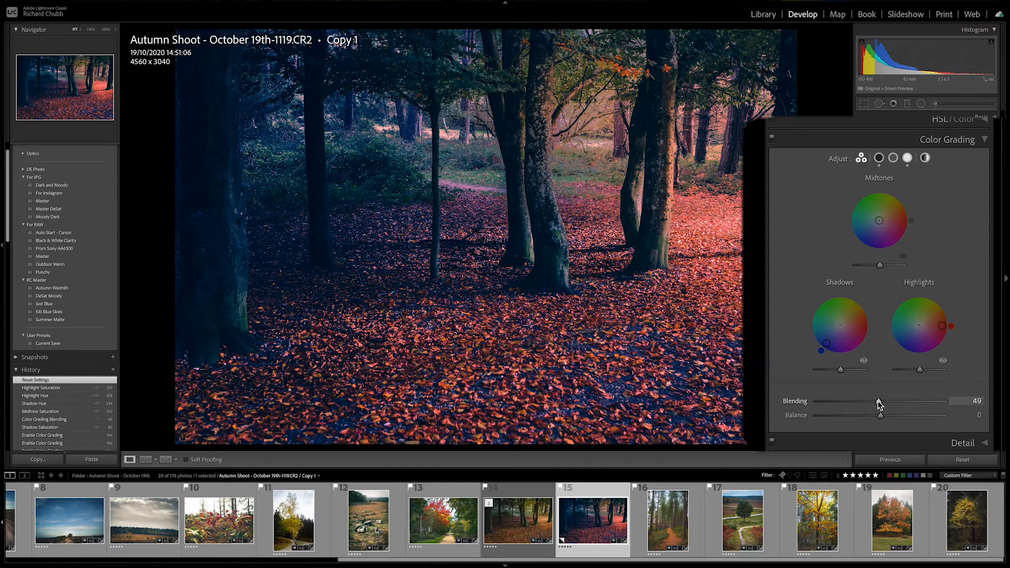
{"action": "left_click_drag", "start_coordinate": [878, 400], "coordinate": [999, 402]}
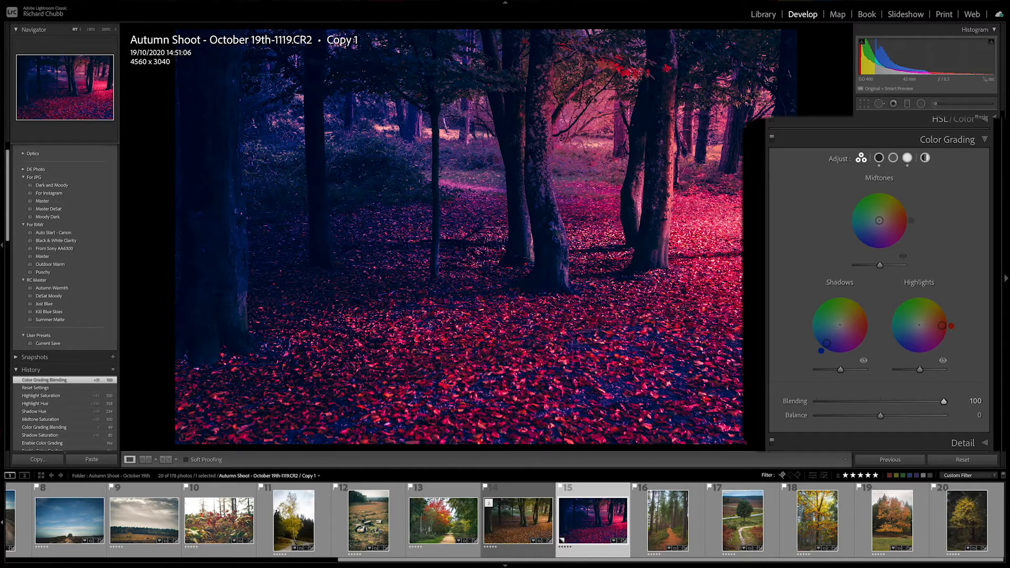
{"action": "left_click_drag", "start_coordinate": [945, 403], "coordinate": [796, 401]}
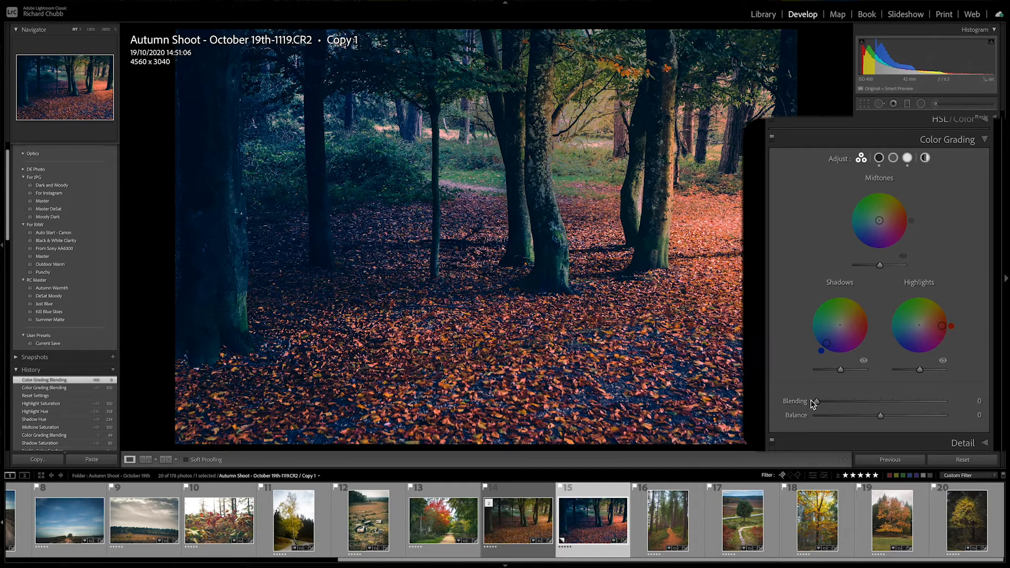
{"action": "left_click_drag", "start_coordinate": [817, 402], "coordinate": [871, 403]}
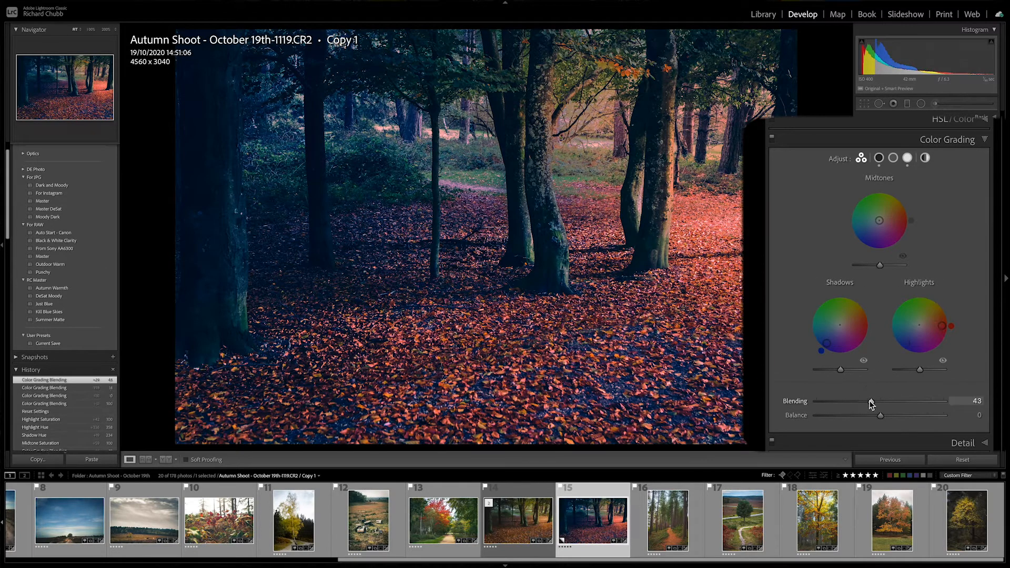
{"action": "key", "text": "ctrl+z"}
{"action": "key", "text": "ctrl+z"}
{"action": "key", "text": "ctrl+z"}
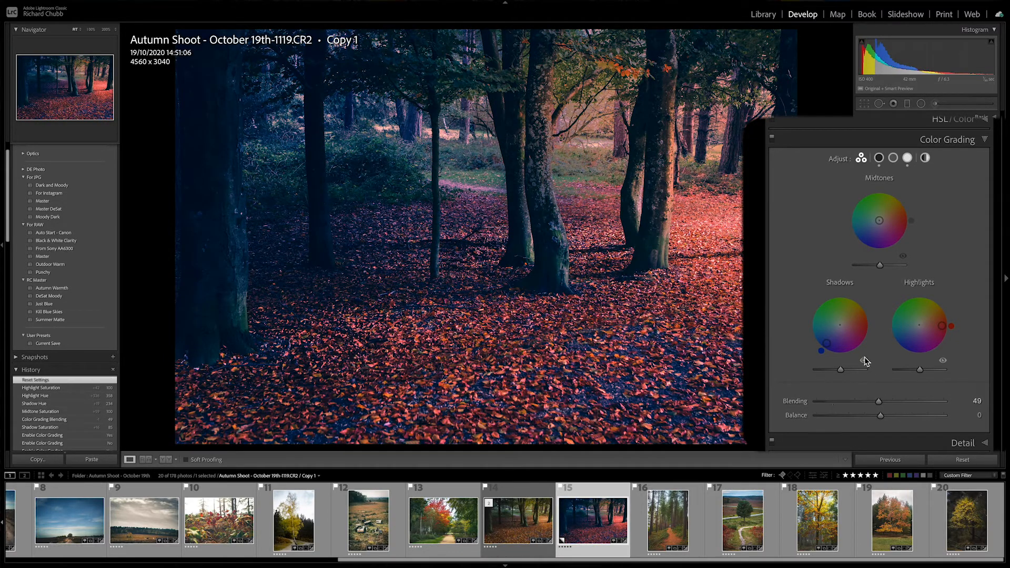
Tint the midtones strong green with hue 107, try Balance at 100, and set Balance to +1
{"action": "left_click_drag", "start_coordinate": [879, 221], "coordinate": [873, 199]}
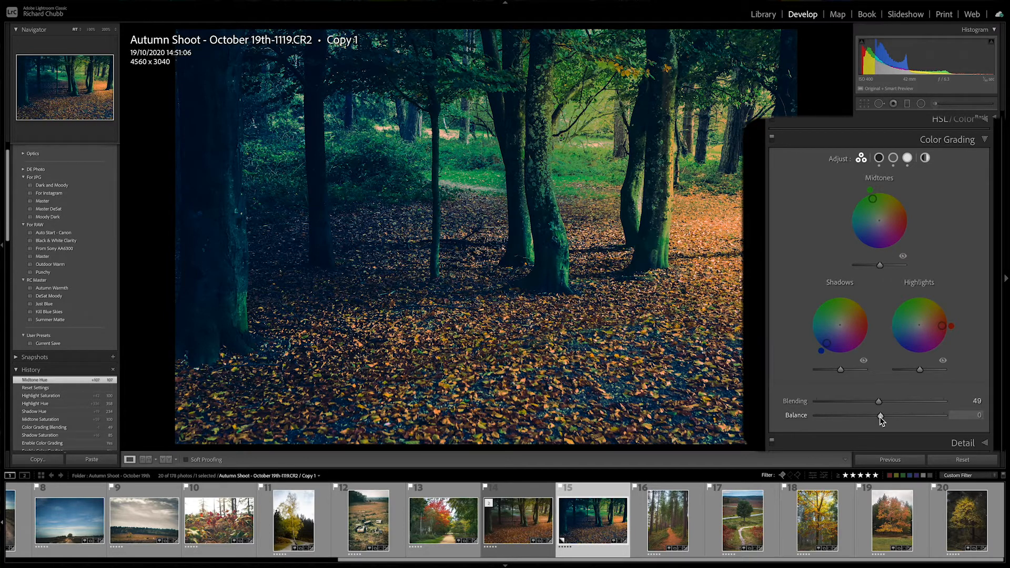
{"action": "left_click_drag", "start_coordinate": [881, 419], "coordinate": [974, 427]}
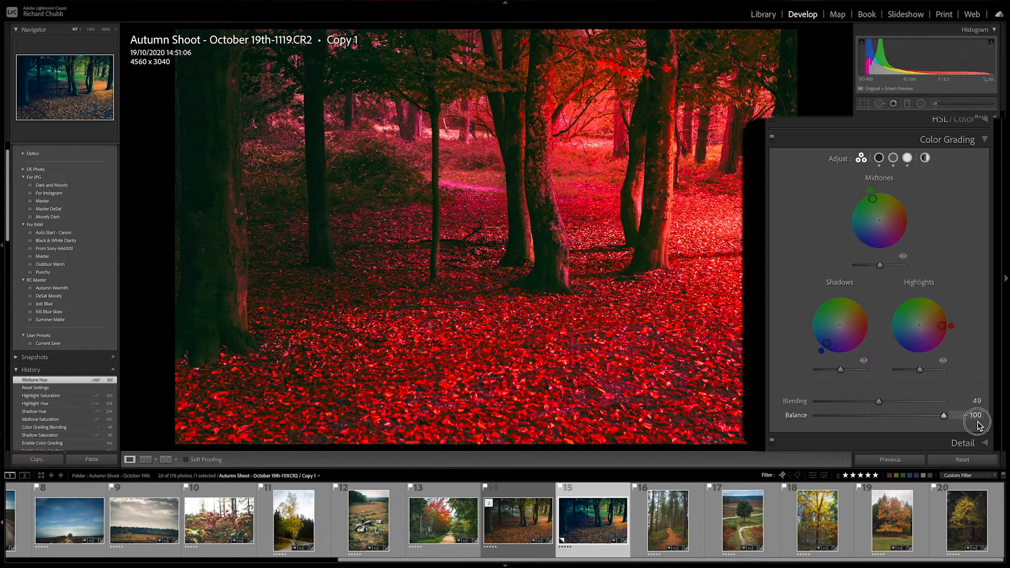
{"action": "left_click_drag", "start_coordinate": [978, 426], "coordinate": [882, 420]}
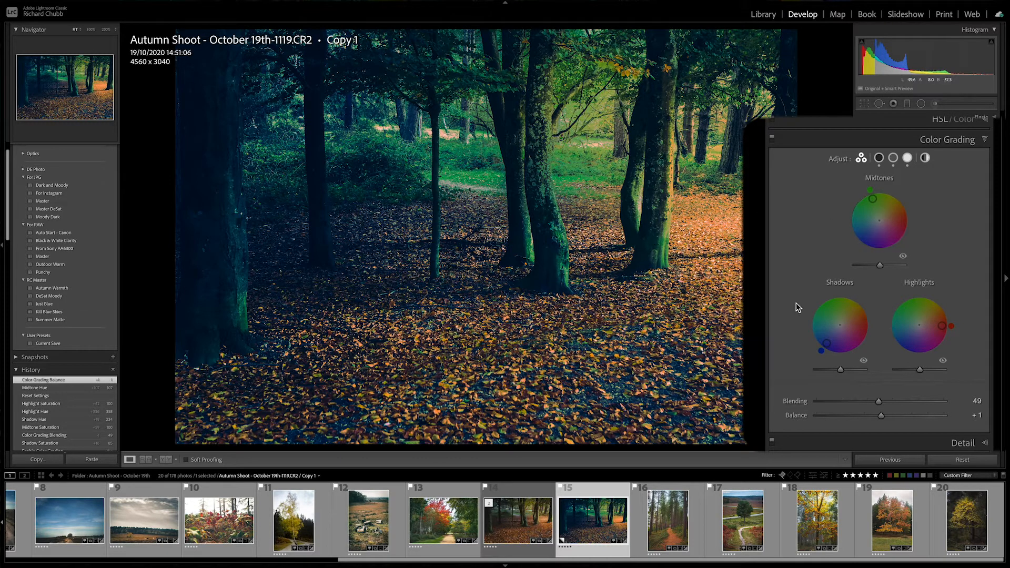
Switch the Color Grading effect off and back on to compare the photo with and without the tints
{"action": "left_click", "coordinate": [772, 140]}
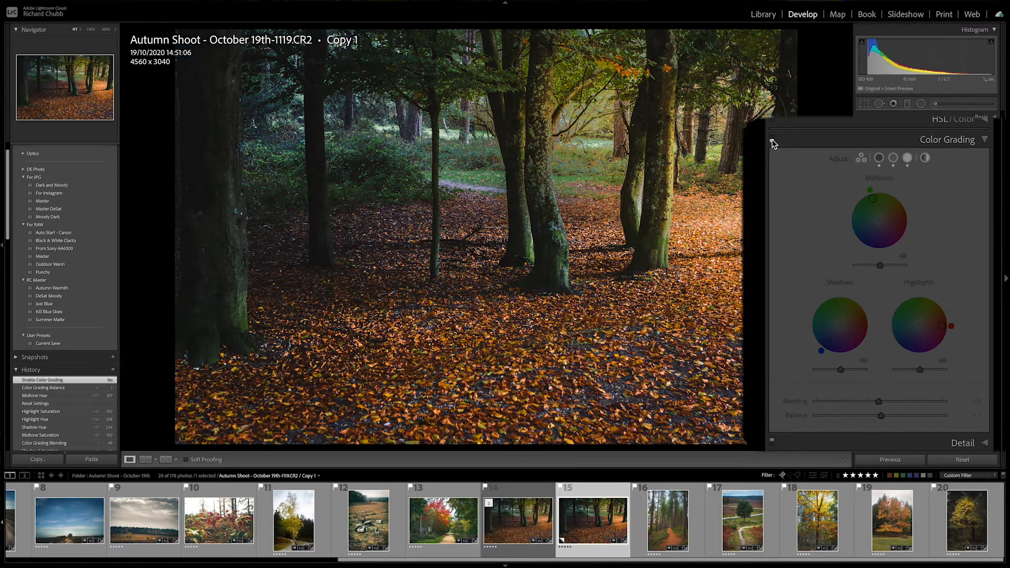
{"action": "left_click", "coordinate": [771, 140]}
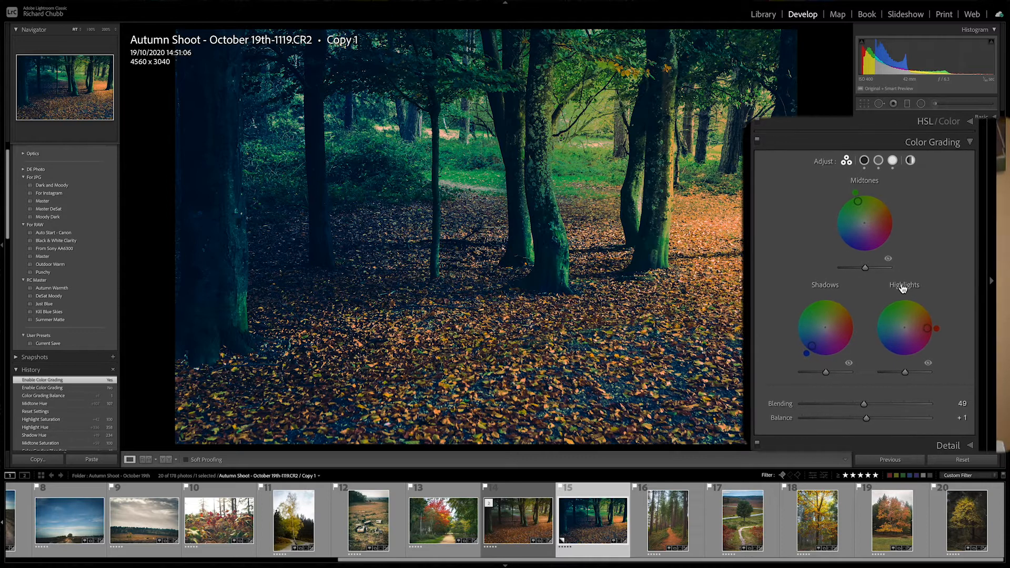
Reset the highlights wheel and all remaining Color Grading wheel adjustments
{"action": "double_click", "coordinate": [907, 342]}
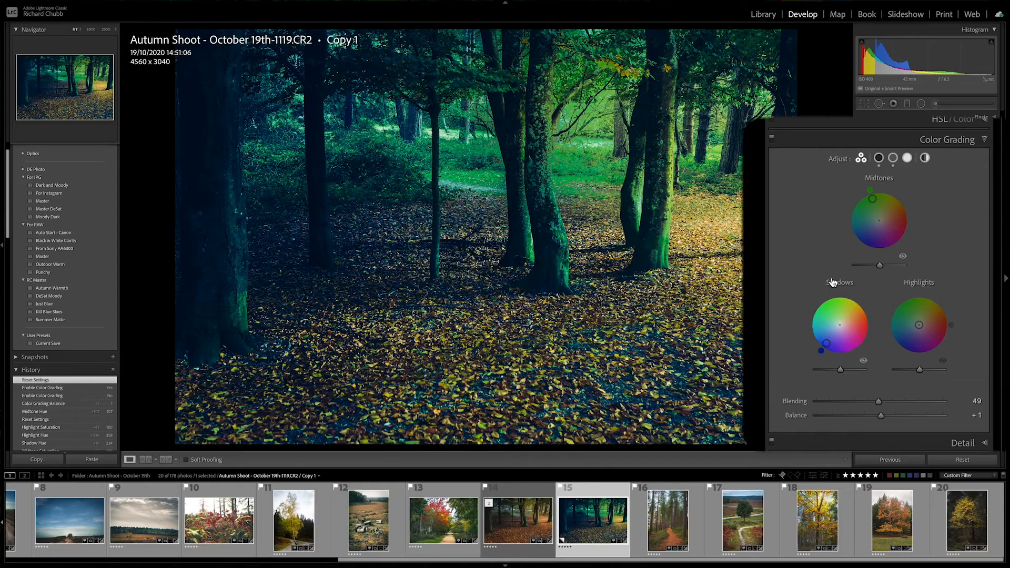
{"action": "double_click", "coordinate": [838, 160]}
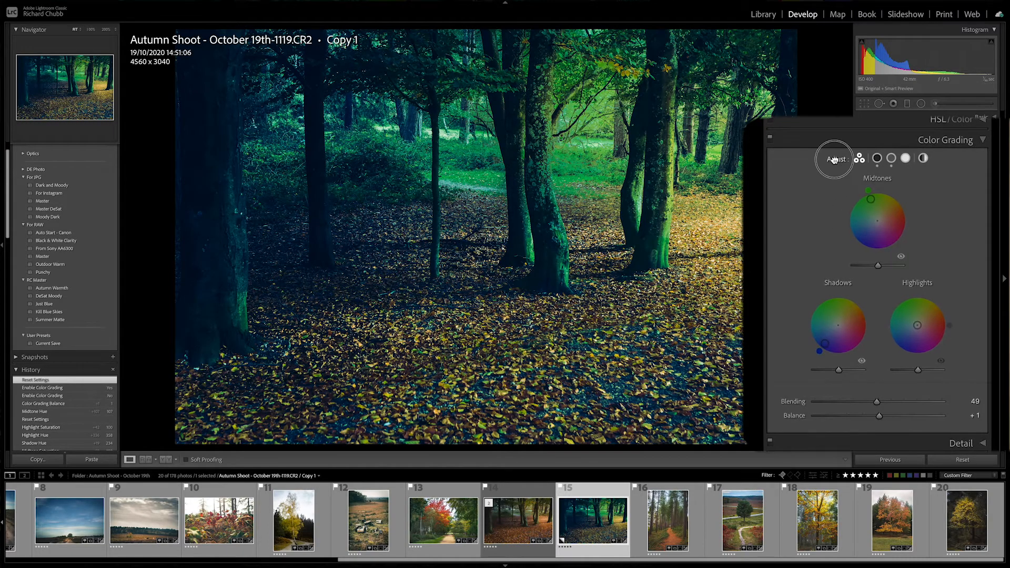